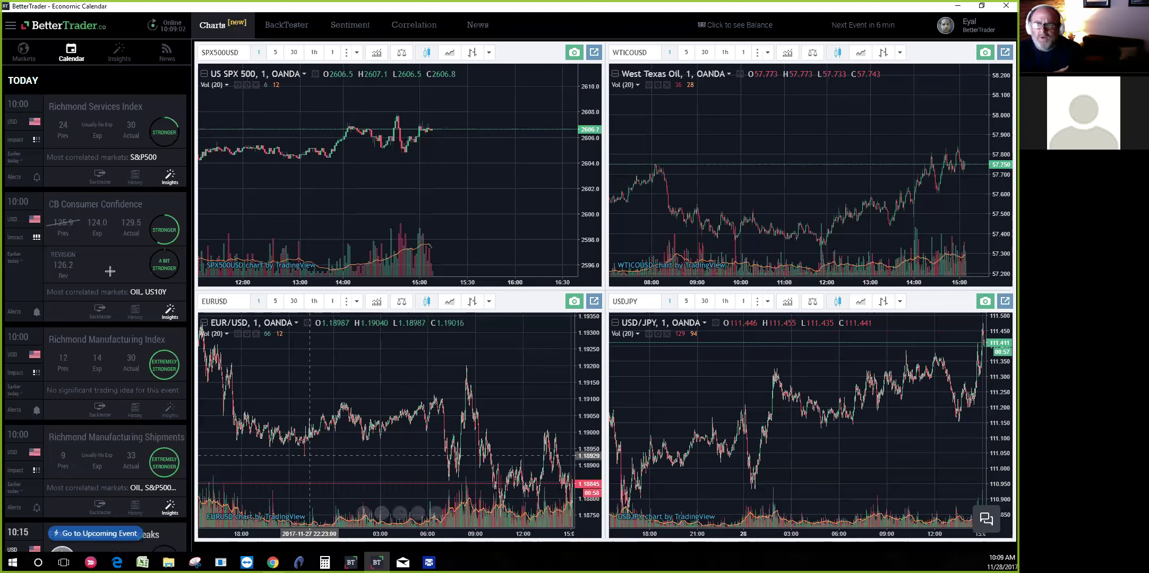
- Zoom the EUR/USD chart, then the USD/JPY chart, in on the time axis to today's recent hours
{"action": "scroll", "coordinate": [465, 411], "scroll_direction": "up", "scroll_amount": 3}
{"action": "scroll", "coordinate": [465, 411], "scroll_direction": "up", "scroll_amount": 2}
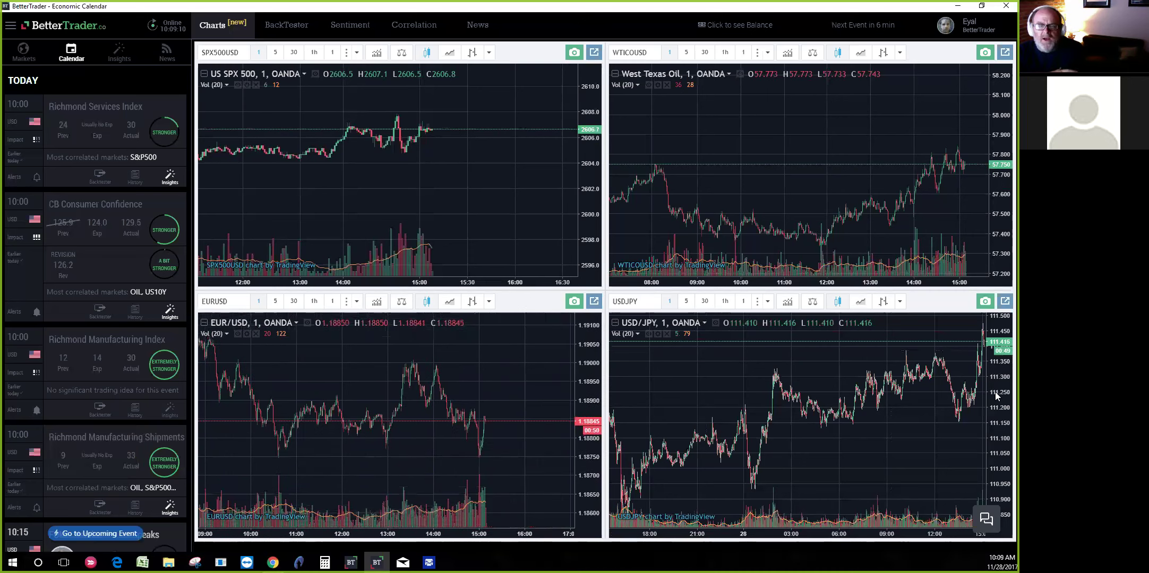
{"action": "scroll", "coordinate": [993, 394], "scroll_direction": "up", "scroll_amount": 3}
{"action": "scroll", "coordinate": [992, 395], "scroll_direction": "up", "scroll_amount": 4}
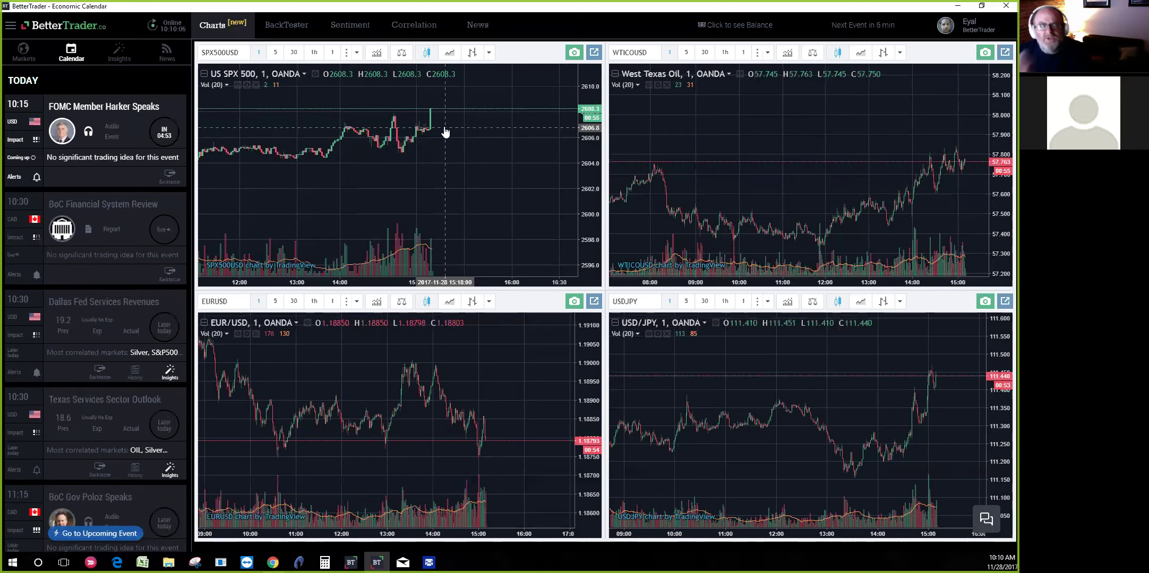
- Fine-tune the EUR/USD and USD/JPY zoom so they span about 09:00 to 15:00 today
{"action": "scroll", "coordinate": [114, 406], "scroll_direction": "up", "scroll_amount": 1}
{"action": "scroll", "coordinate": [114, 406], "scroll_direction": "up", "scroll_amount": 5}
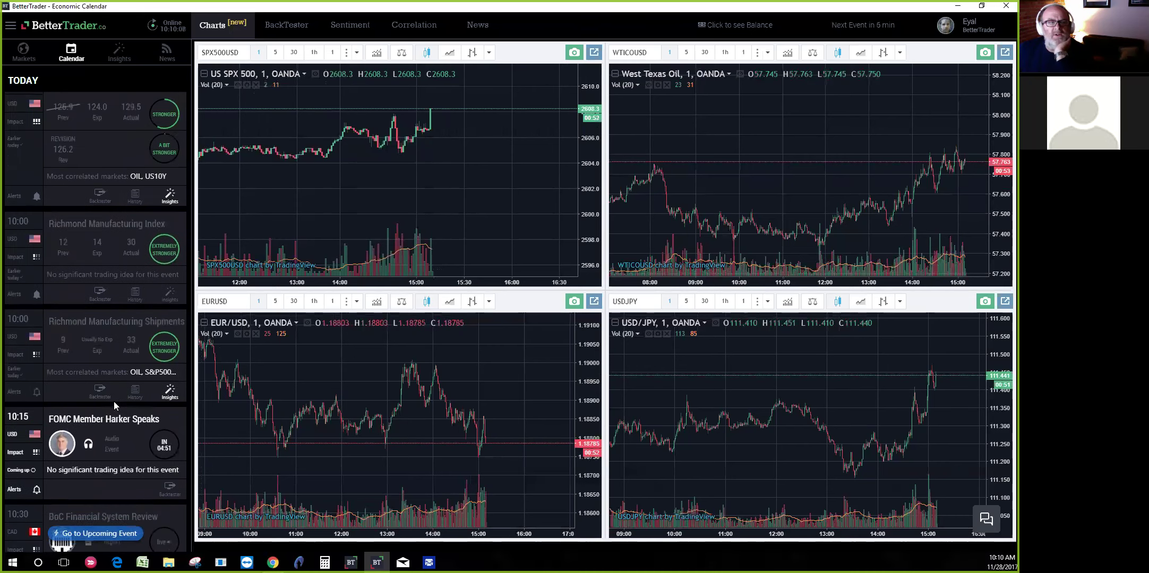
{"action": "scroll", "coordinate": [142, 469], "scroll_direction": "up", "scroll_amount": 1}
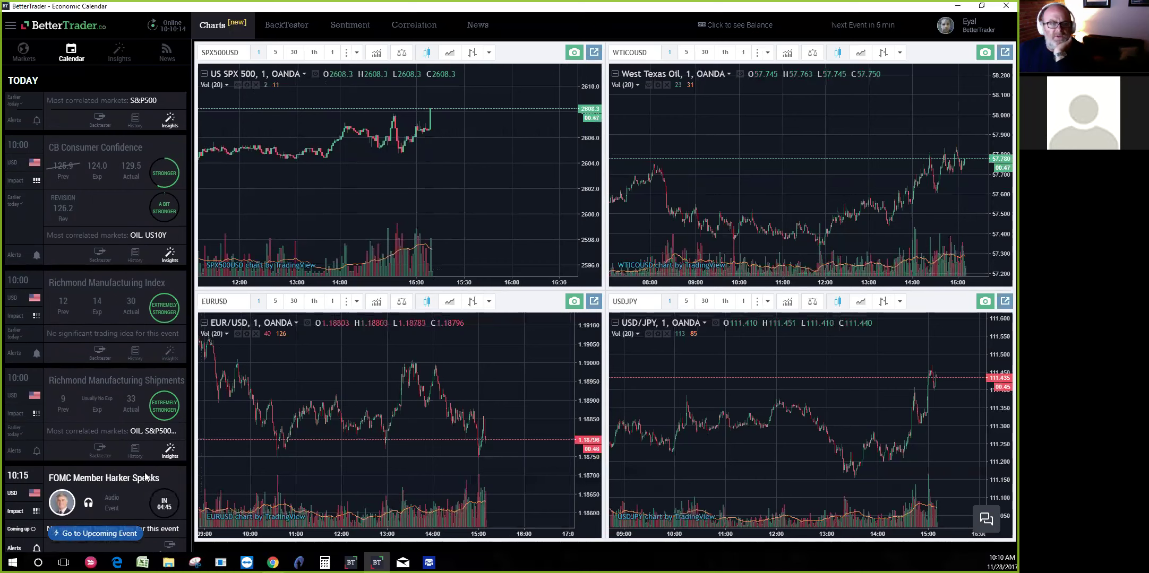
{"action": "scroll", "coordinate": [145, 477], "scroll_direction": "down", "scroll_amount": 1}
{"action": "scroll", "coordinate": [145, 477], "scroll_direction": "down", "scroll_amount": 1}
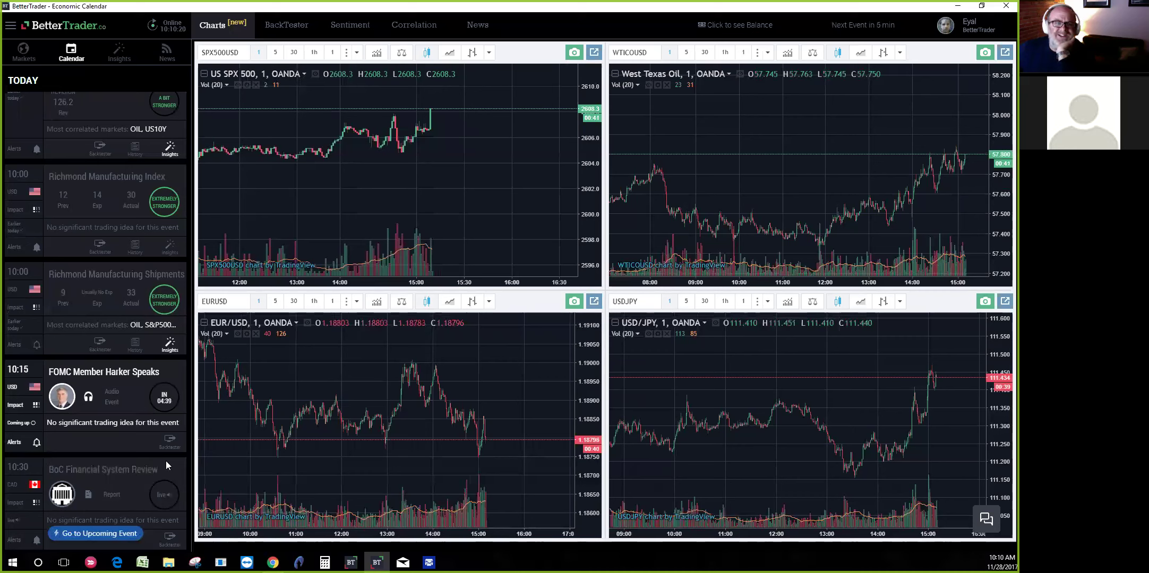
{"action": "scroll", "coordinate": [177, 388], "scroll_direction": "up", "scroll_amount": 2}
{"action": "scroll", "coordinate": [176, 388], "scroll_direction": "up", "scroll_amount": 1}
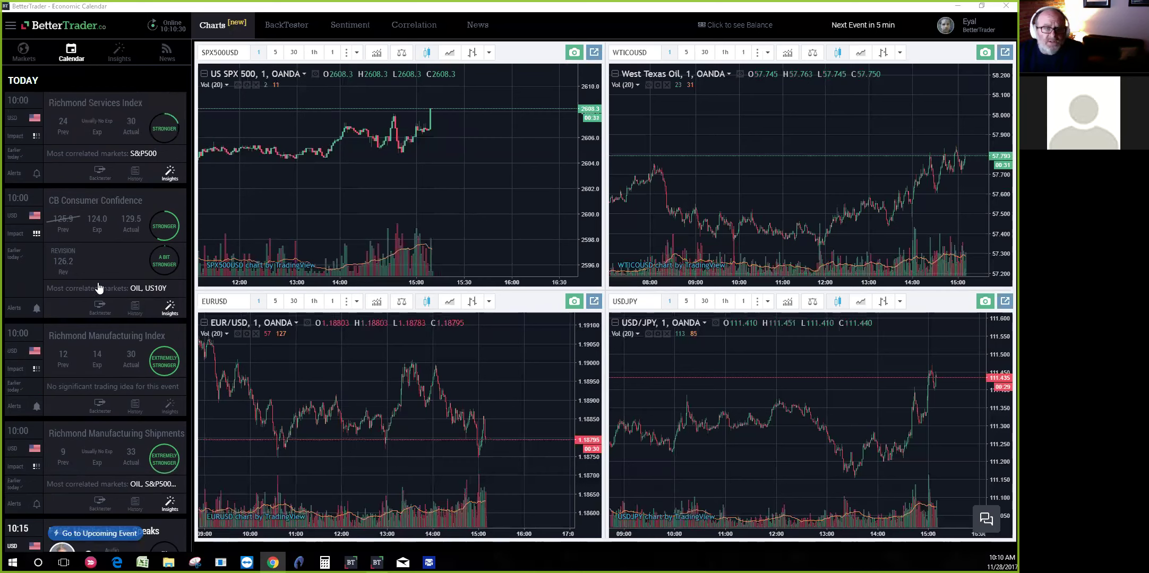
- Scroll the calendar past today's remaining events to tomorrow's Dutch Business Confidence
{"action": "scroll", "coordinate": [18, 322], "scroll_direction": "down", "scroll_amount": 6}
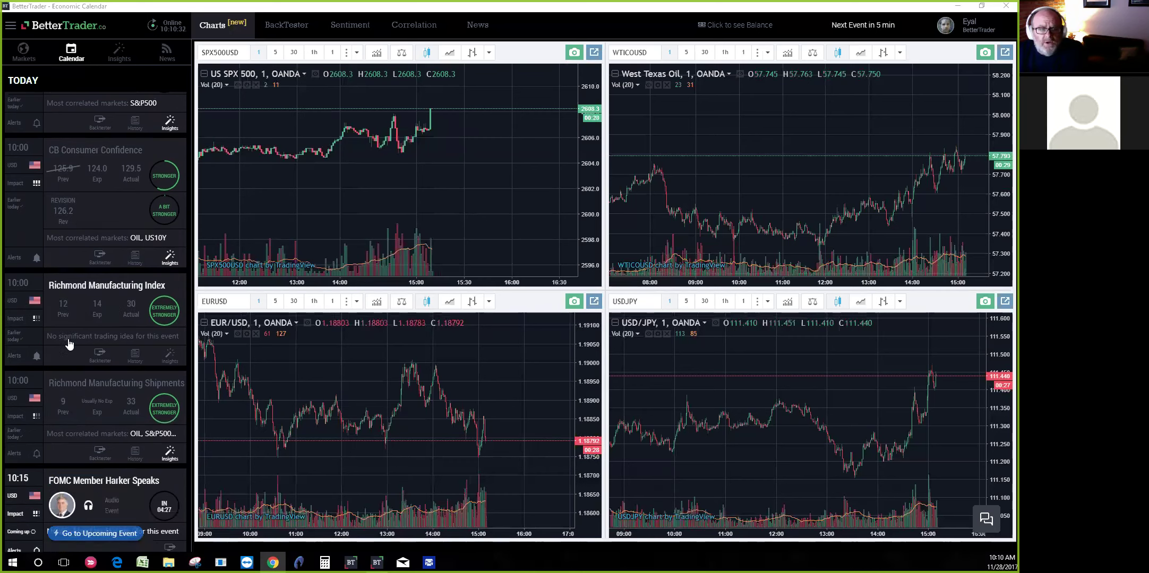
{"action": "scroll", "coordinate": [76, 378], "scroll_direction": "down", "scroll_amount": 1}
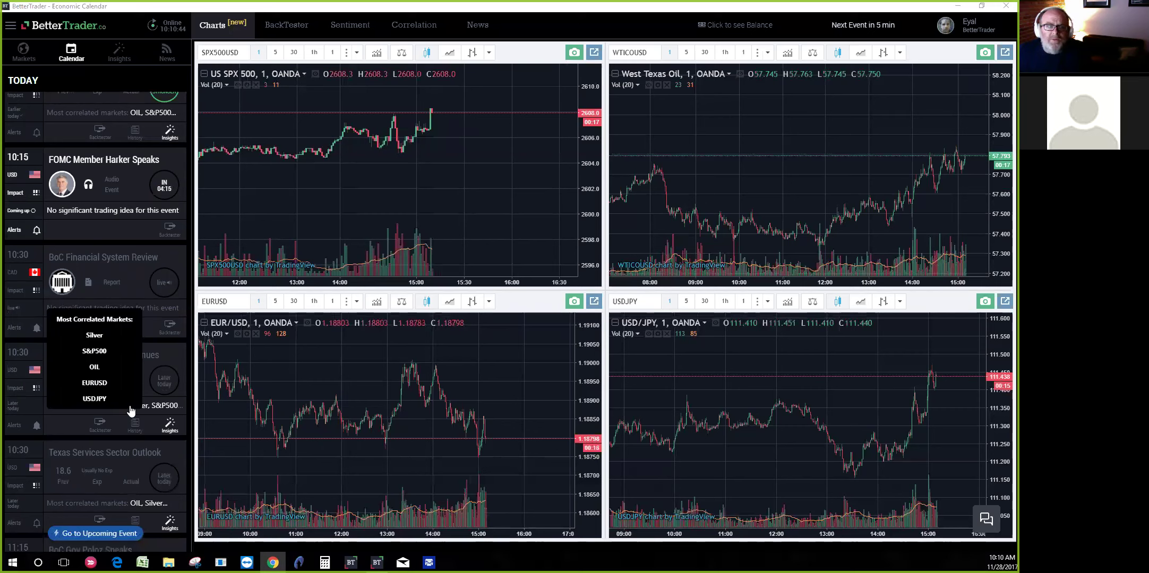
{"action": "scroll", "coordinate": [128, 405], "scroll_direction": "down", "scroll_amount": 5}
{"action": "scroll", "coordinate": [159, 408], "scroll_direction": "down", "scroll_amount": 3}
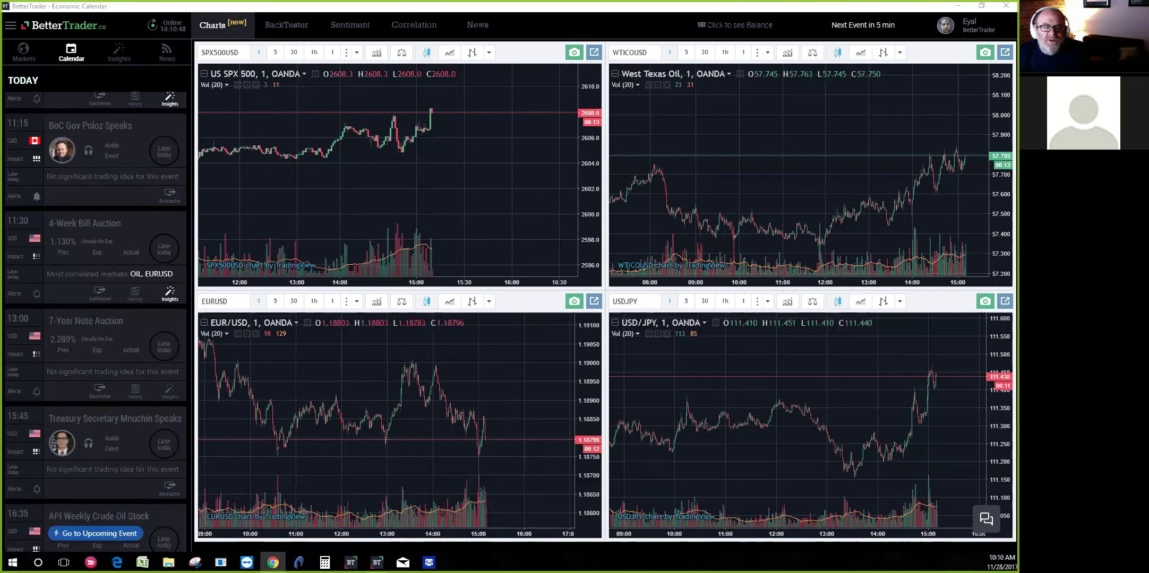
{"action": "scroll", "coordinate": [153, 459], "scroll_direction": "down", "scroll_amount": 3}
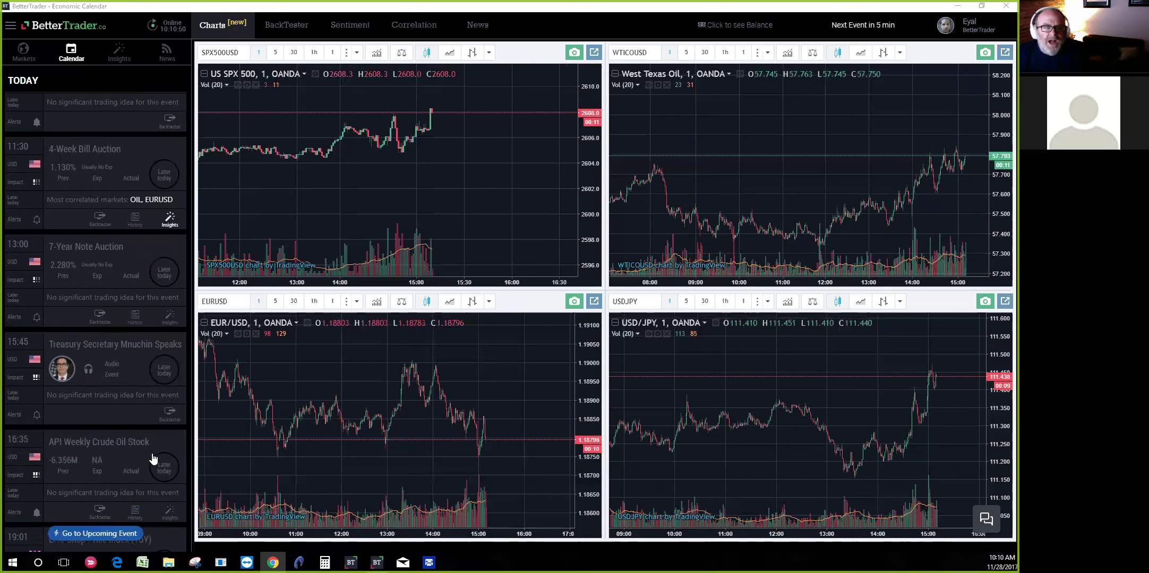
{"action": "scroll", "coordinate": [153, 459], "scroll_direction": "down", "scroll_amount": 2}
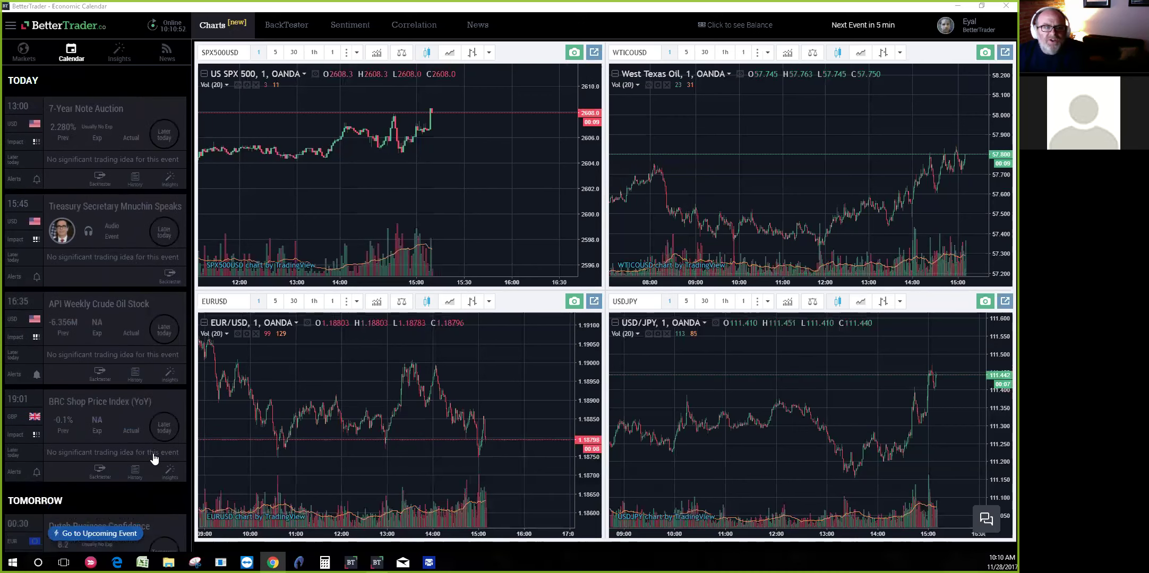
{"action": "scroll", "coordinate": [153, 459], "scroll_direction": "down", "scroll_amount": 3}
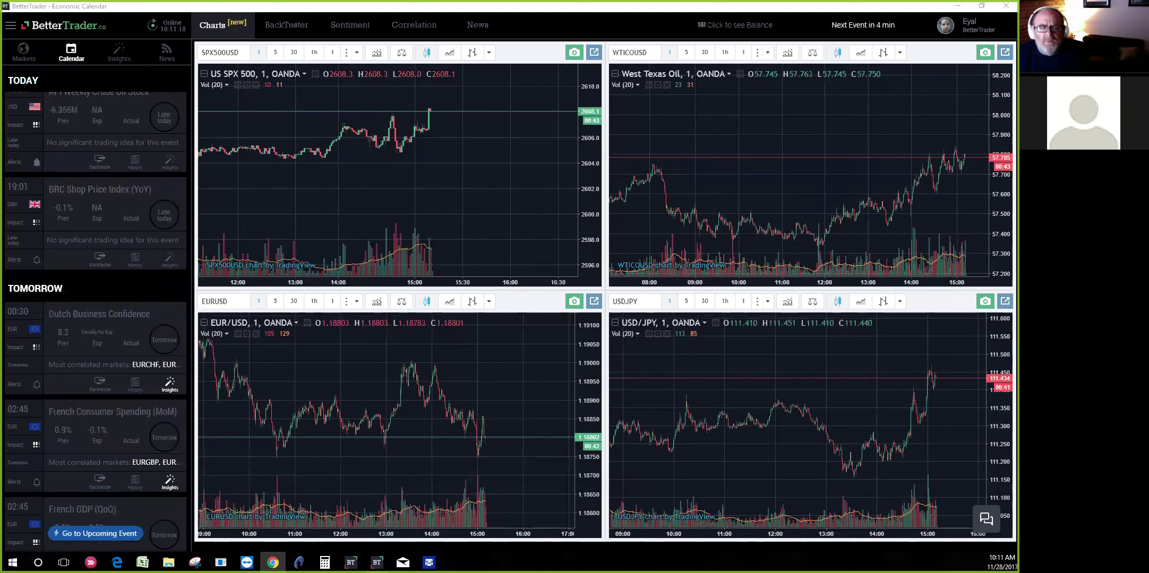
- Scroll tomorrow's calendar to the 04:00 Austrian Manufacturing PMI and 04:30 BoE Consumer Credit releases
{"action": "scroll", "coordinate": [128, 380], "scroll_direction": "down", "scroll_amount": 3}
{"action": "scroll", "coordinate": [126, 383], "scroll_direction": "down", "scroll_amount": 5}
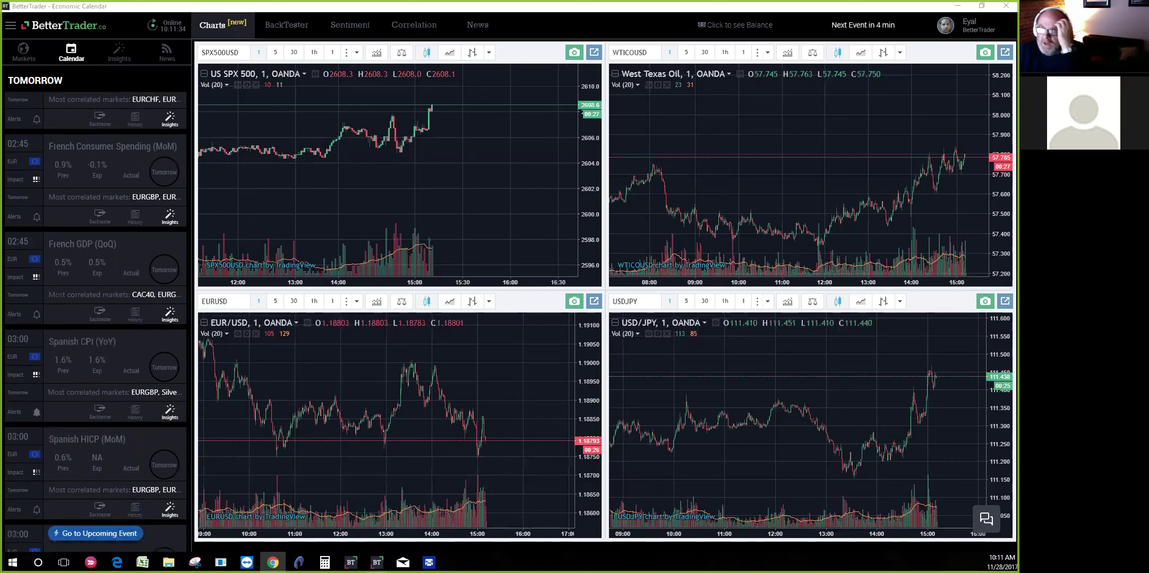
{"action": "scroll", "coordinate": [132, 391], "scroll_direction": "down", "scroll_amount": 7}
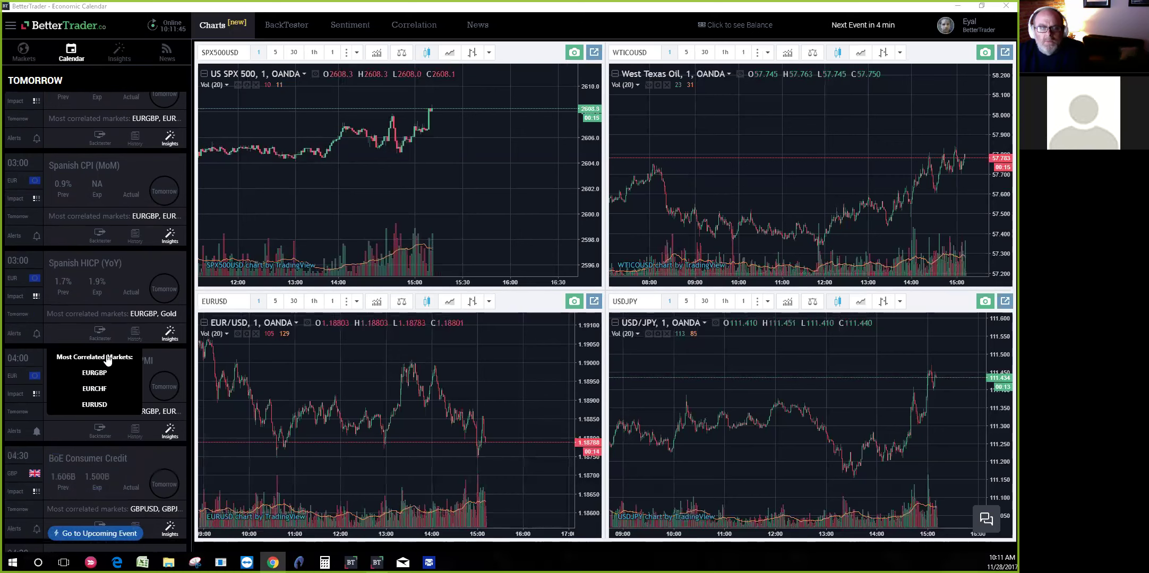
{"action": "scroll", "coordinate": [104, 298], "scroll_direction": "down", "scroll_amount": 4}
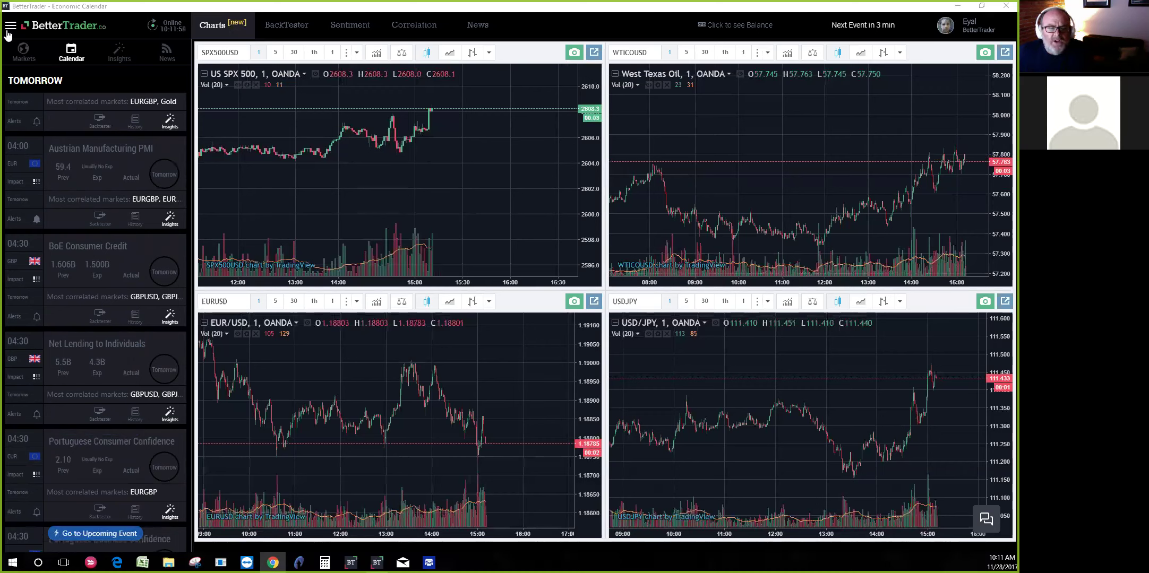
- Set the Calendar Filter to exclude EUR and GBP and show only Medium and High impact
{"action": "left_click", "coordinate": [8, 30]}
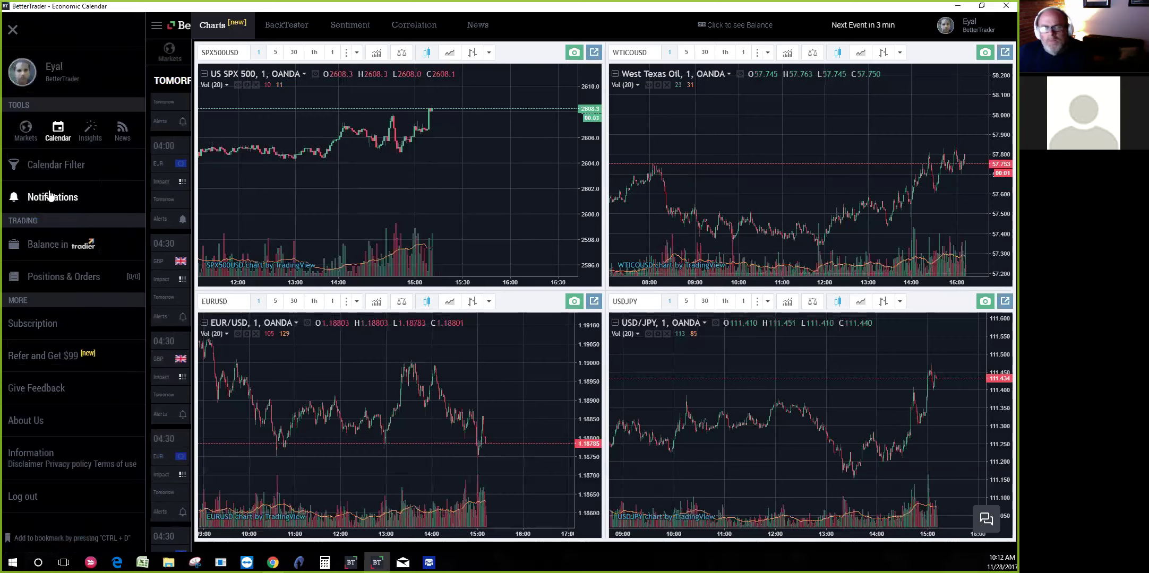
{"action": "left_click", "coordinate": [62, 166]}
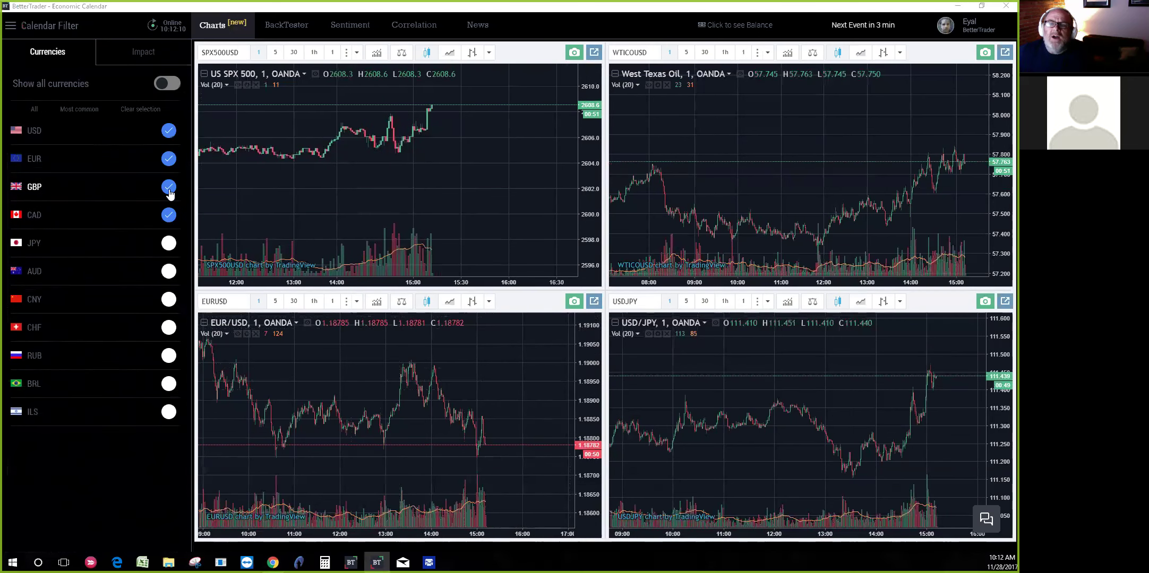
{"action": "left_click", "coordinate": [169, 159]}
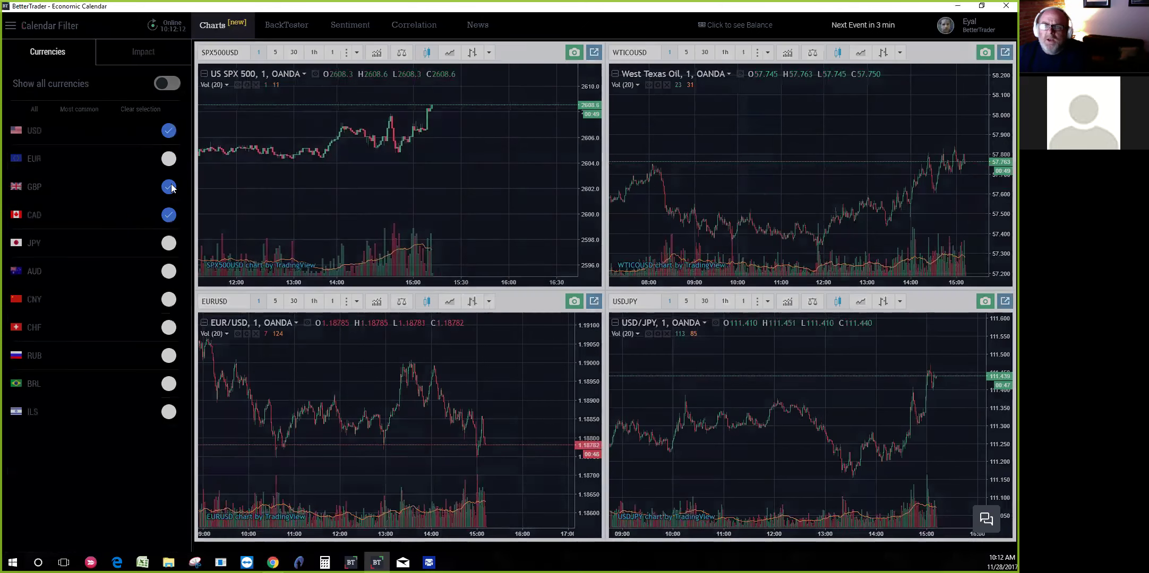
{"action": "left_click", "coordinate": [170, 188]}
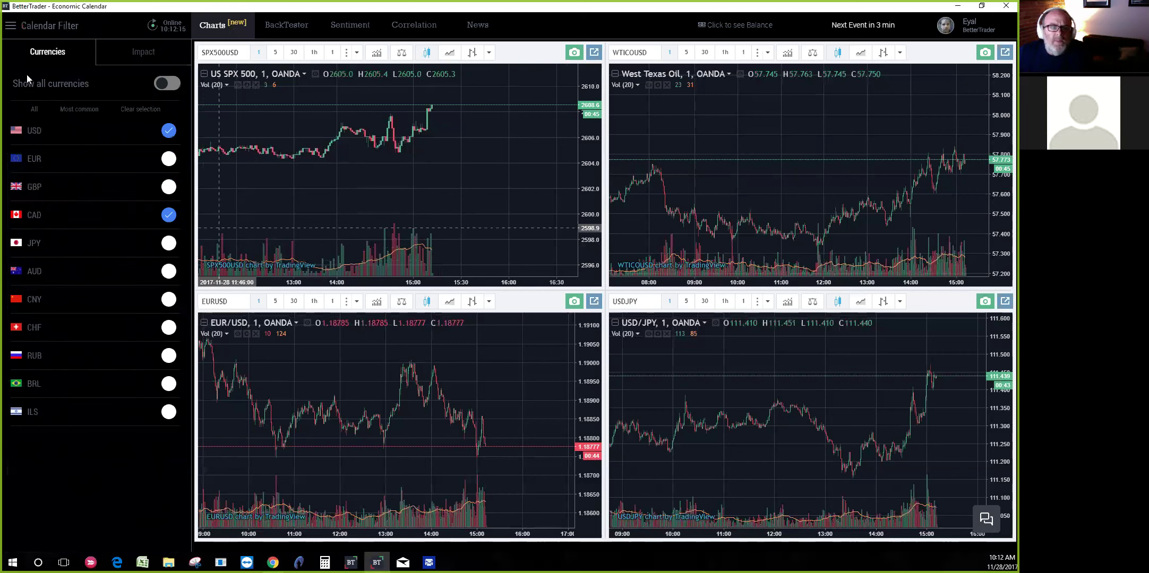
{"action": "left_click", "coordinate": [141, 60]}
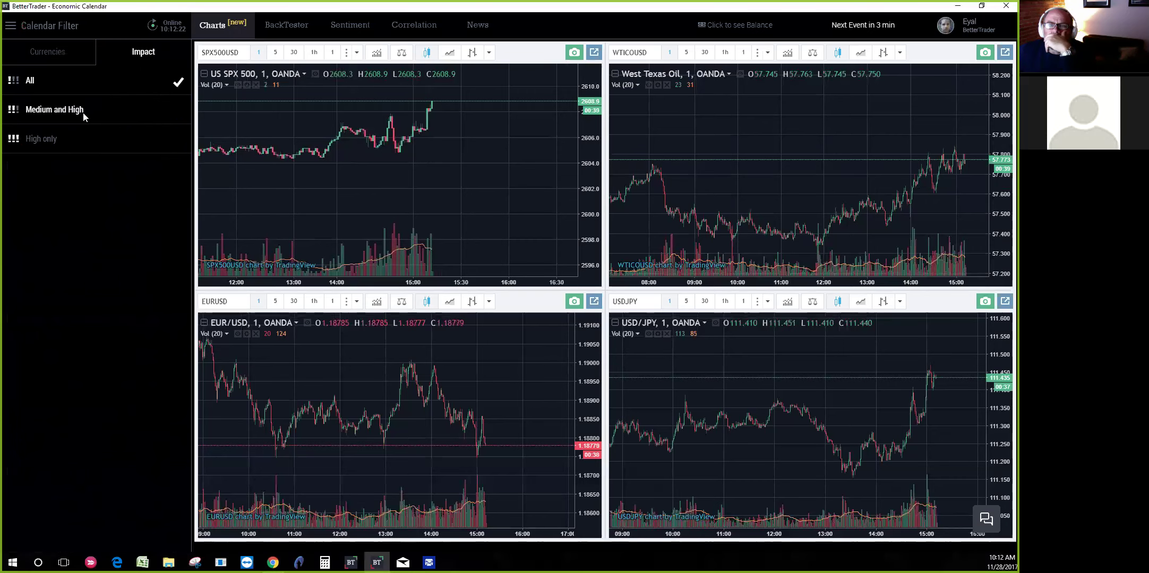
{"action": "left_click", "coordinate": [83, 112]}
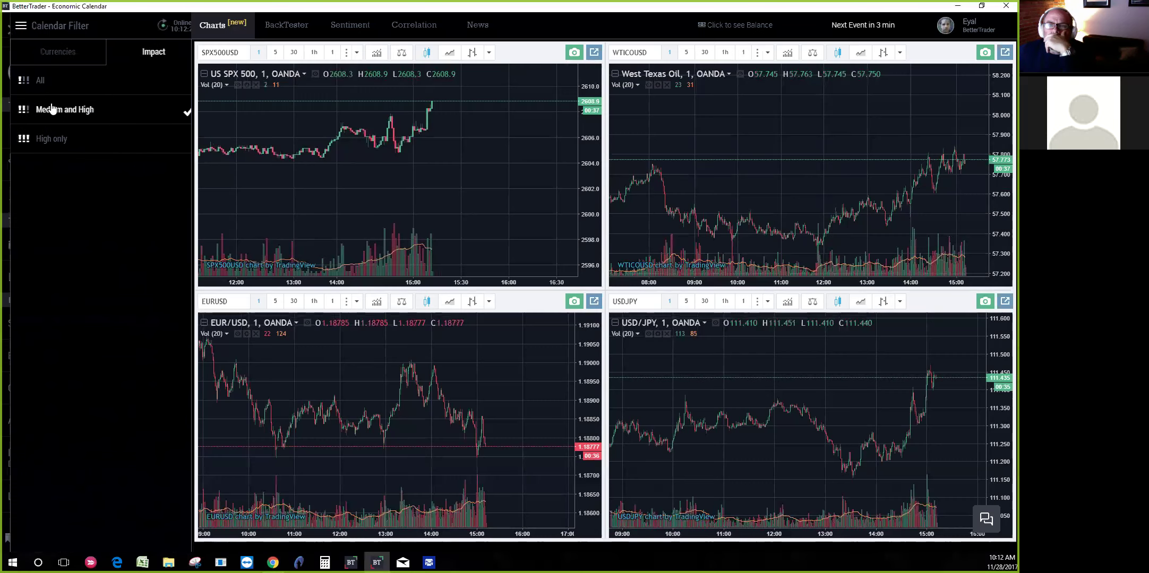
- Return from the filter settings to the Calendar view
{"action": "left_click", "coordinate": [11, 25]}
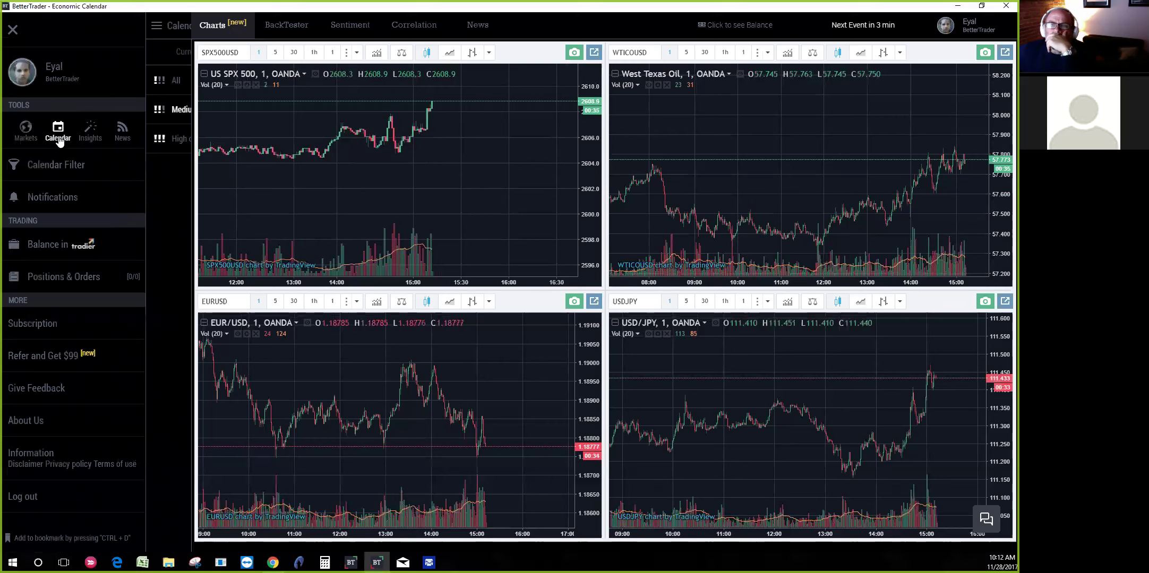
{"action": "left_click", "coordinate": [59, 141]}
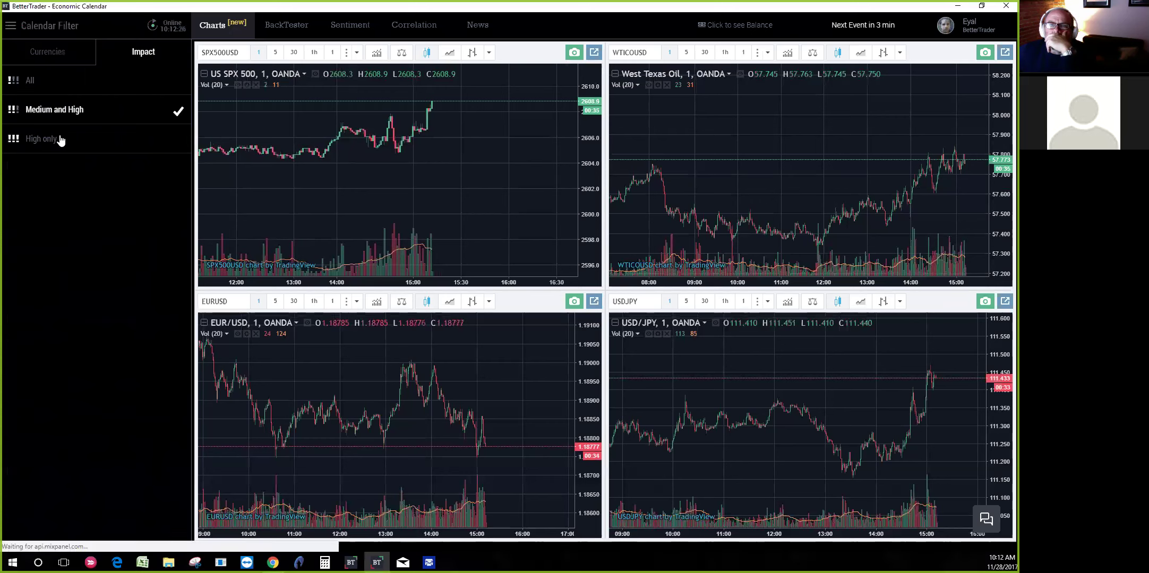
{"action": "left_click", "coordinate": [59, 139]}
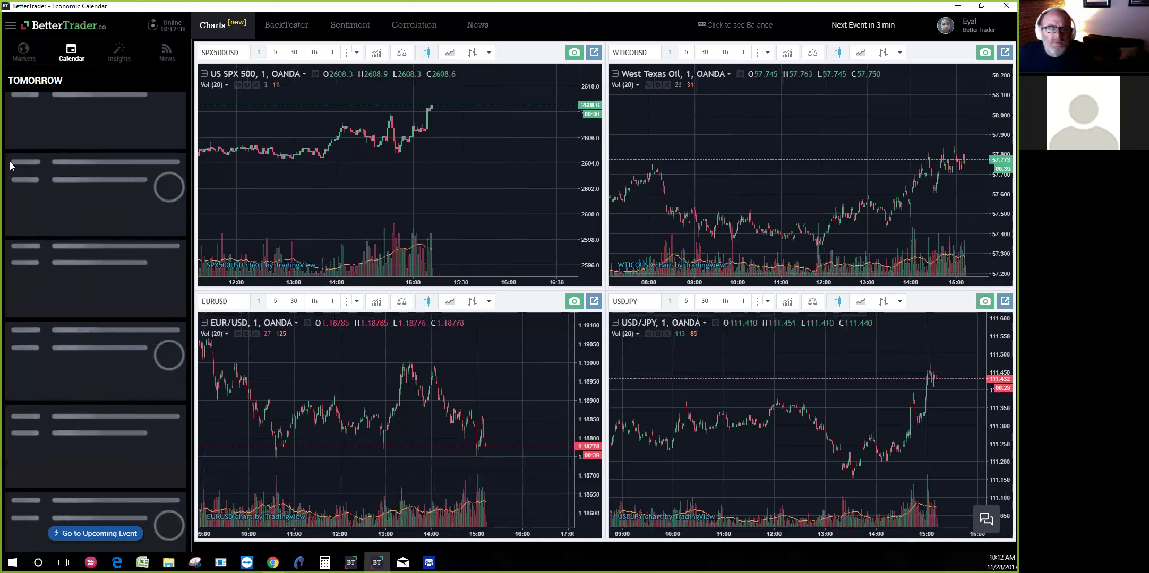
- Scroll the filtered calendar through tomorrow's USD events until Crude Oil Inventories is visible
{"action": "scroll", "coordinate": [100, 207], "scroll_direction": "up", "scroll_amount": 3}
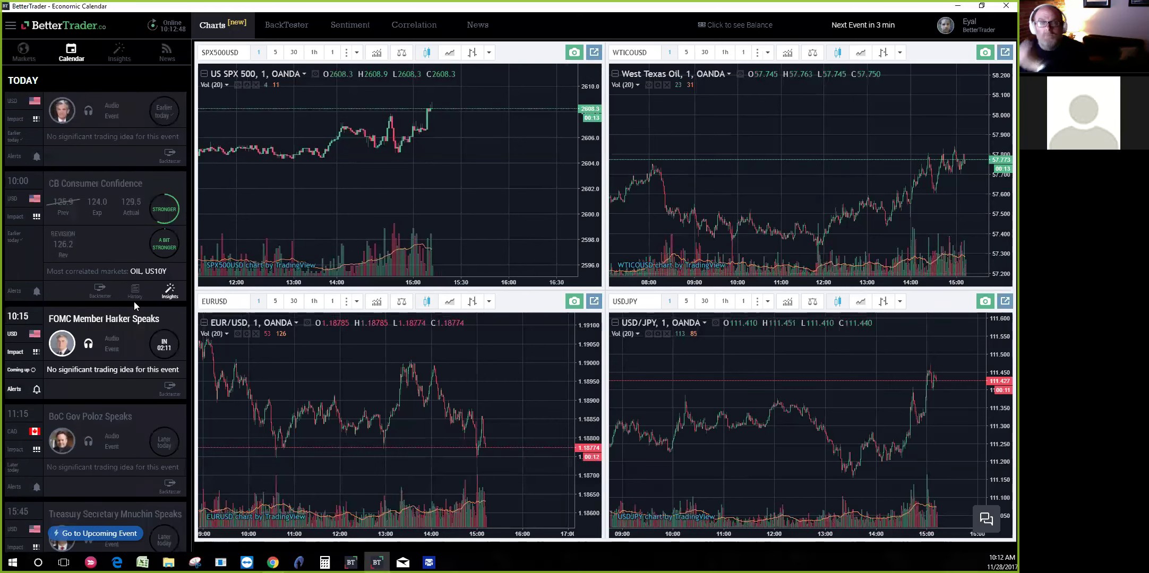
{"action": "scroll", "coordinate": [154, 417], "scroll_direction": "down", "scroll_amount": 1}
{"action": "scroll", "coordinate": [154, 418], "scroll_direction": "down", "scroll_amount": 2}
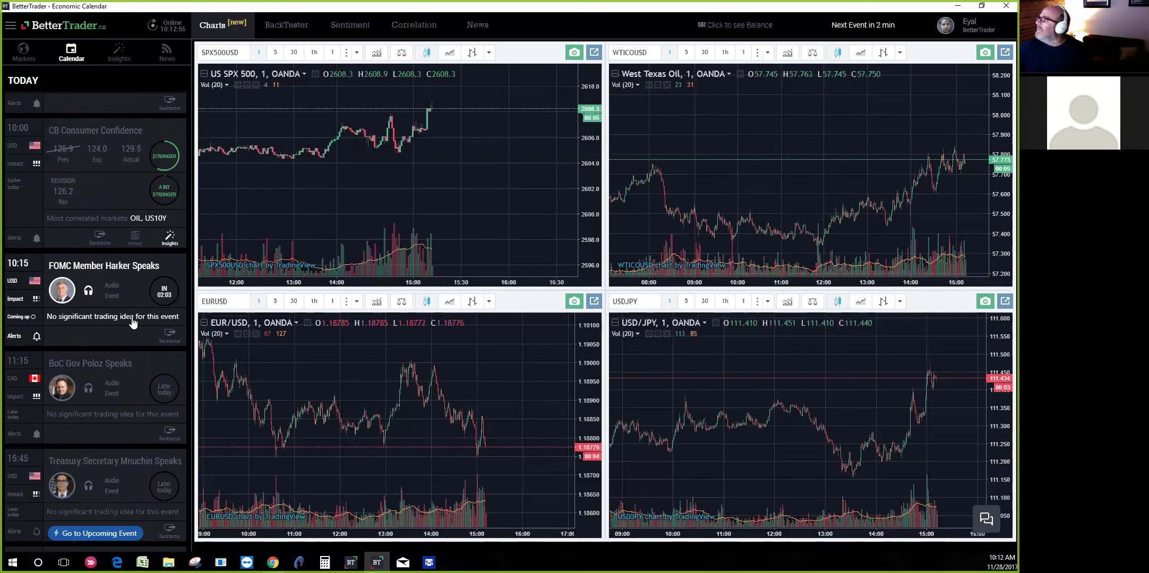
{"action": "scroll", "coordinate": [130, 329], "scroll_direction": "down", "scroll_amount": 3}
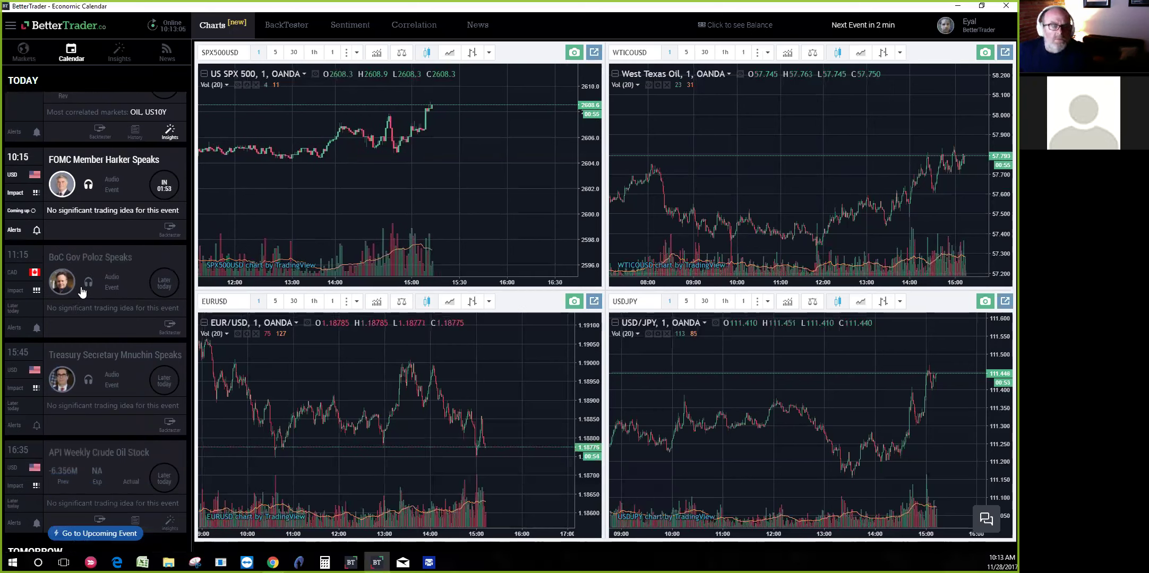
{"action": "scroll", "coordinate": [101, 289], "scroll_direction": "down", "scroll_amount": 3}
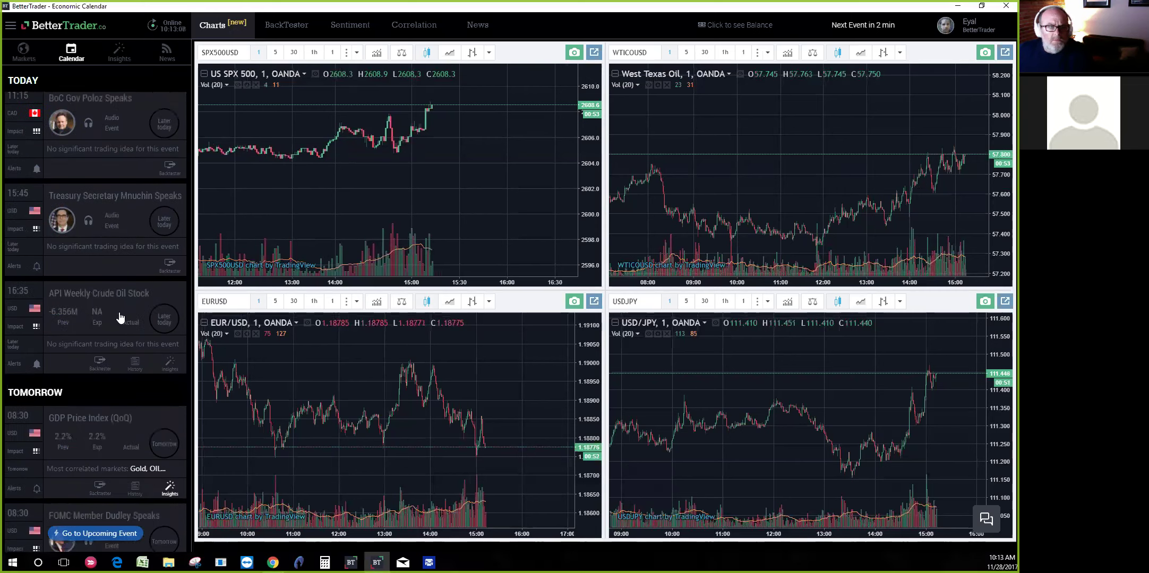
{"action": "scroll", "coordinate": [119, 316], "scroll_direction": "down", "scroll_amount": 2}
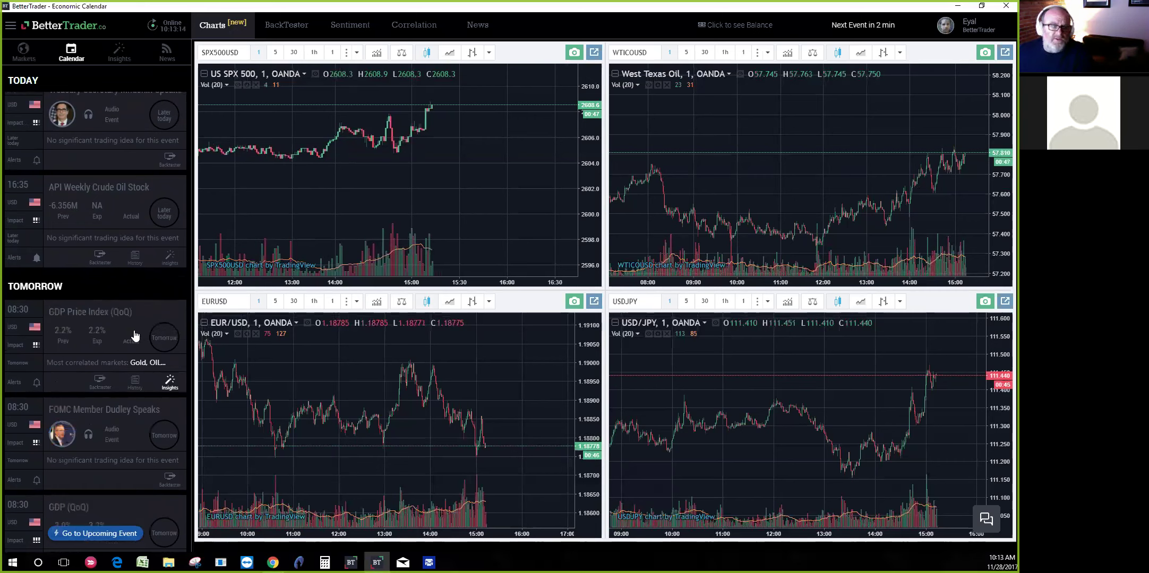
{"action": "scroll", "coordinate": [121, 321], "scroll_direction": "down", "scroll_amount": 4}
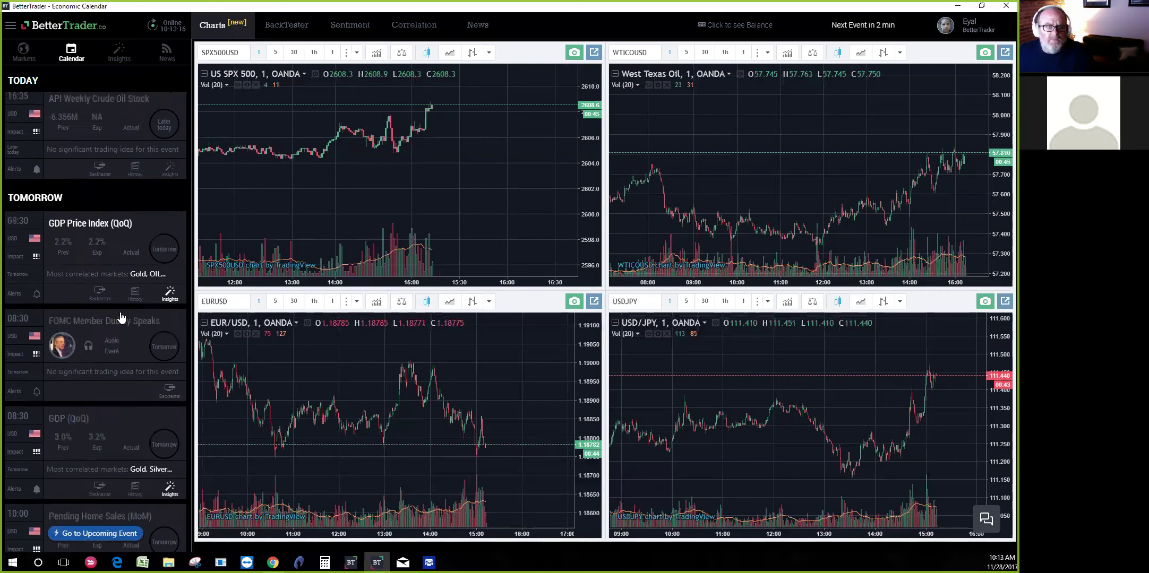
{"action": "scroll", "coordinate": [121, 318], "scroll_direction": "down", "scroll_amount": 3}
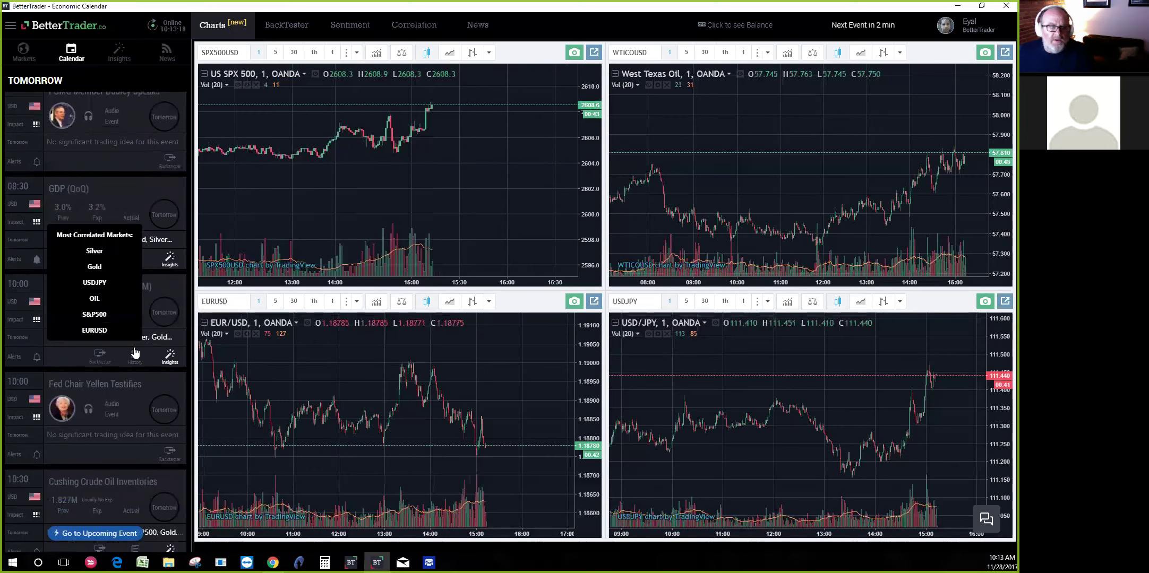
{"action": "scroll", "coordinate": [130, 351], "scroll_direction": "down", "scroll_amount": 3}
{"action": "scroll", "coordinate": [136, 361], "scroll_direction": "down", "scroll_amount": 1}
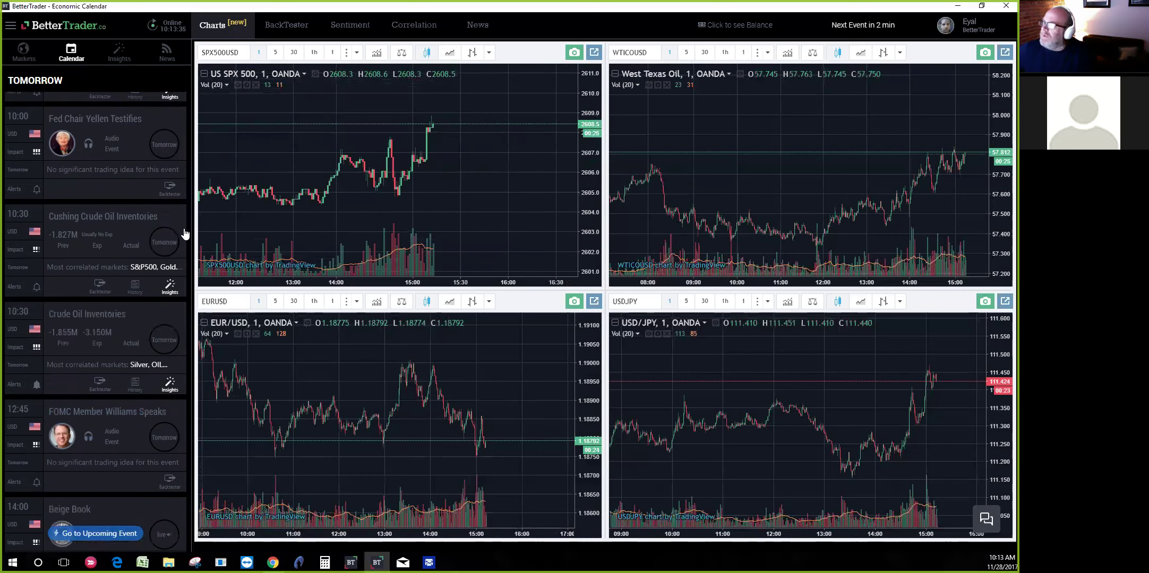
- Open Crude Oil Inventories details and expand 'More insights (1)' to reveal the OIL insight
{"action": "left_click", "coordinate": [104, 318]}
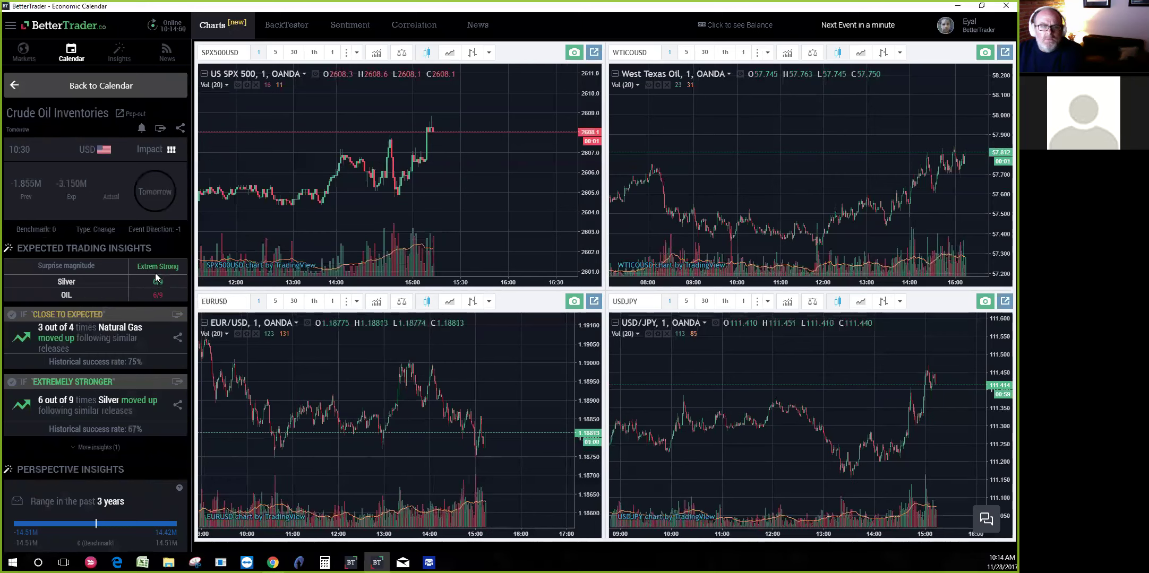
{"action": "left_click", "coordinate": [98, 447]}
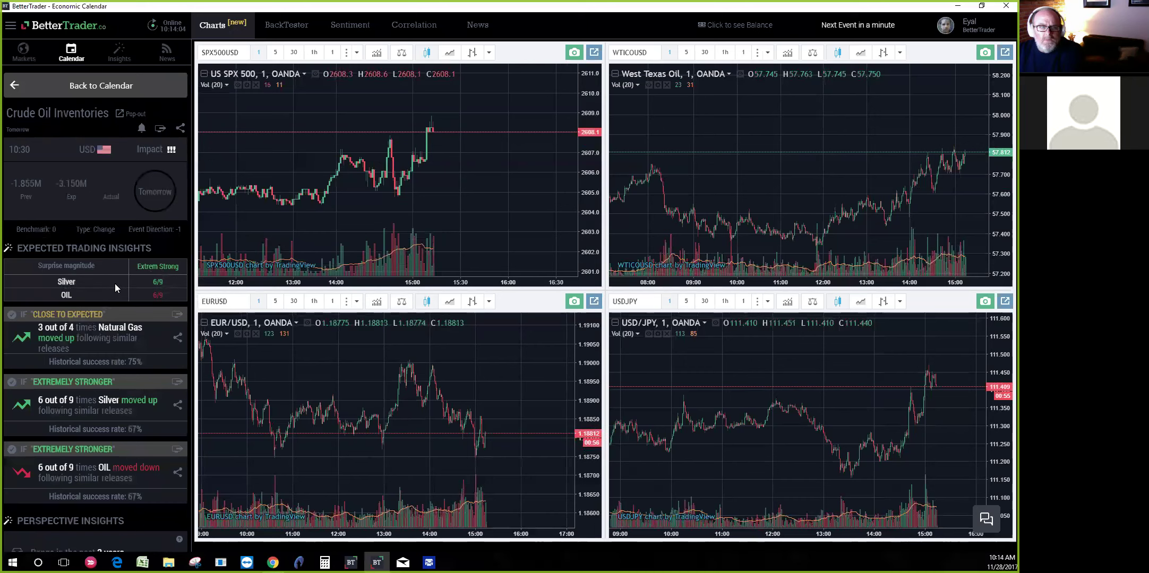
{"action": "scroll", "coordinate": [121, 291], "scroll_direction": "down", "scroll_amount": 1}
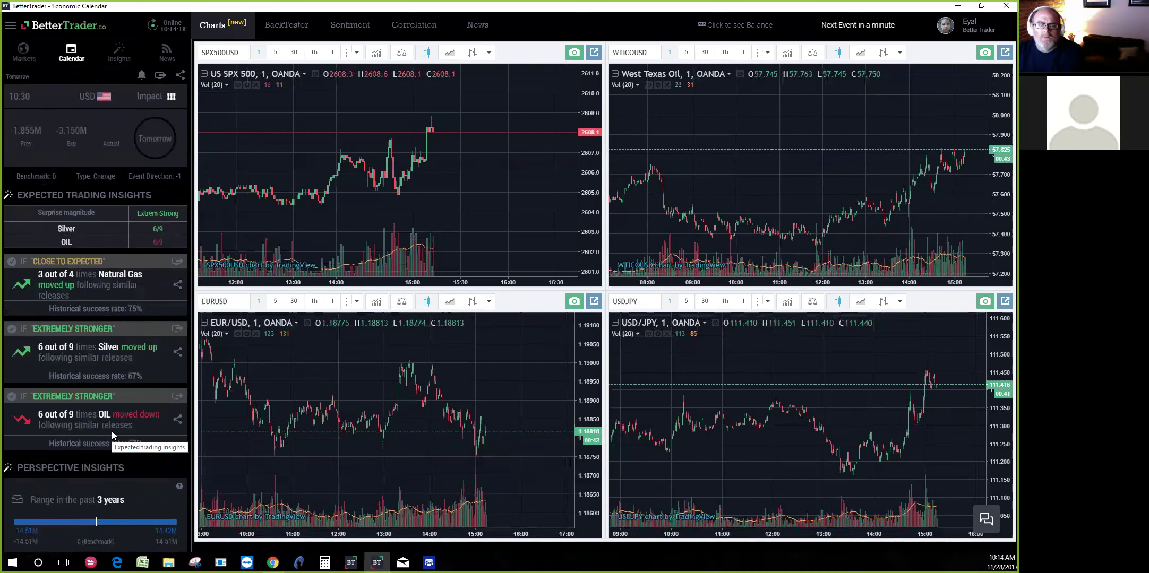
{"action": "scroll", "coordinate": [111, 414], "scroll_direction": "up", "scroll_amount": 2}
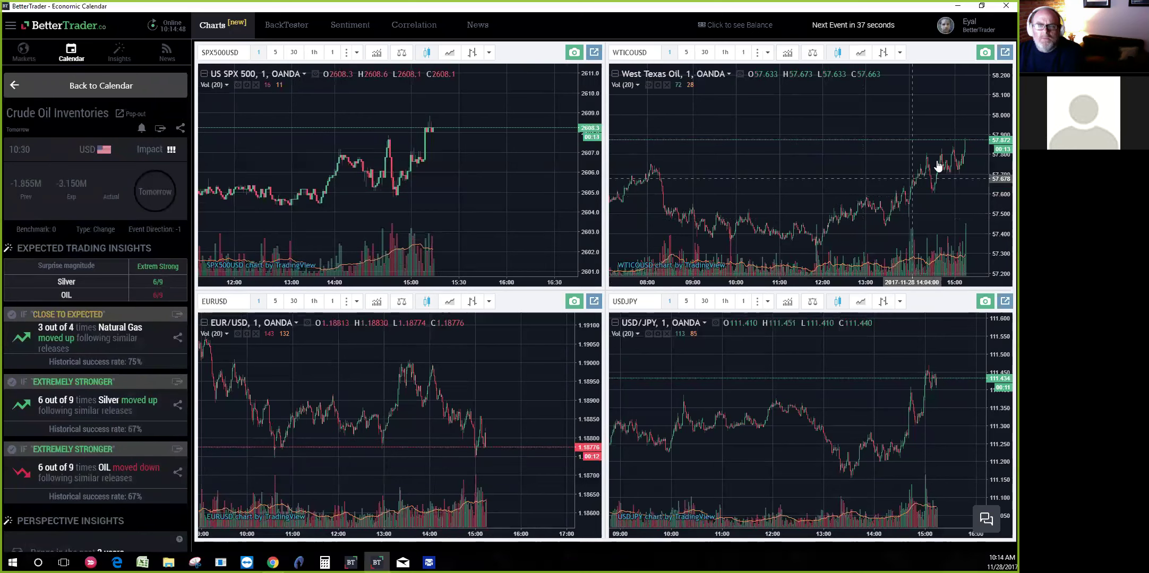
- Switch the West Texas Oil chart to 5-minute candles, rescale the charts, and go back to the calendar
{"action": "left_click_drag", "start_coordinate": [1001, 135], "coordinate": [1001, 159]}
{"action": "scroll", "coordinate": [815, 233], "scroll_direction": "up", "scroll_amount": 1}
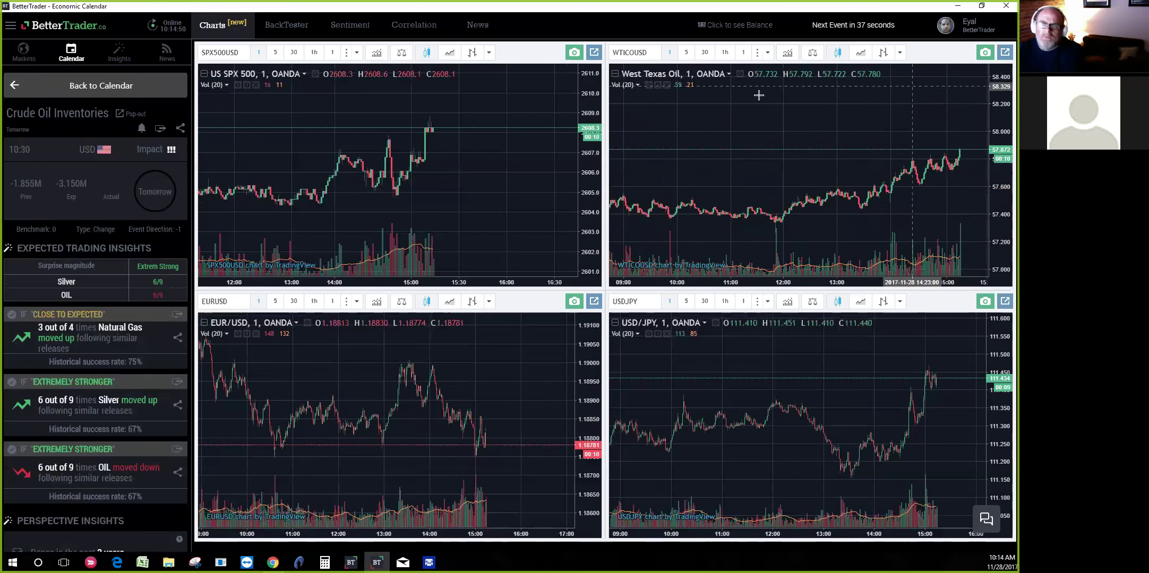
{"action": "left_click", "coordinate": [686, 52]}
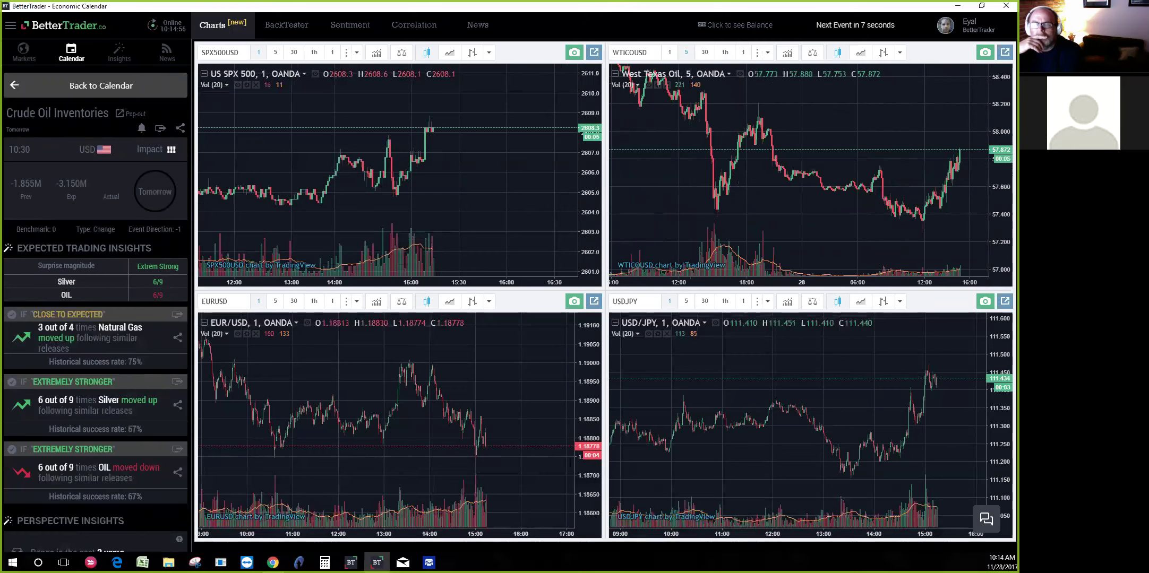
{"action": "left_click_drag", "start_coordinate": [1000, 414], "coordinate": [1000, 423]}
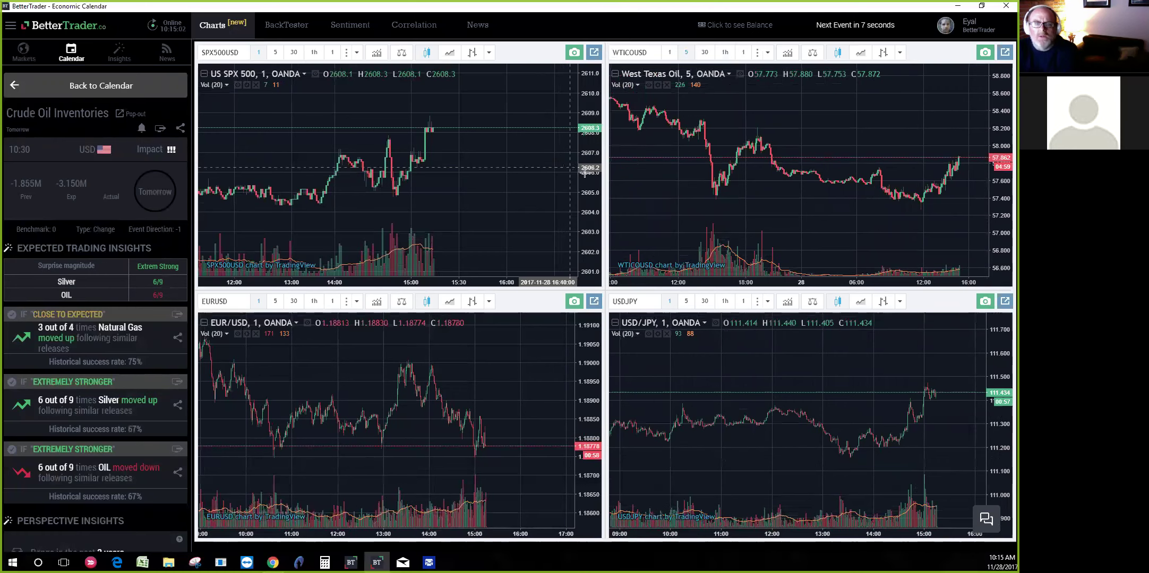
{"action": "scroll", "coordinate": [557, 186], "scroll_direction": "up", "scroll_amount": 3}
{"action": "left_click_drag", "start_coordinate": [389, 159], "coordinate": [475, 185]}
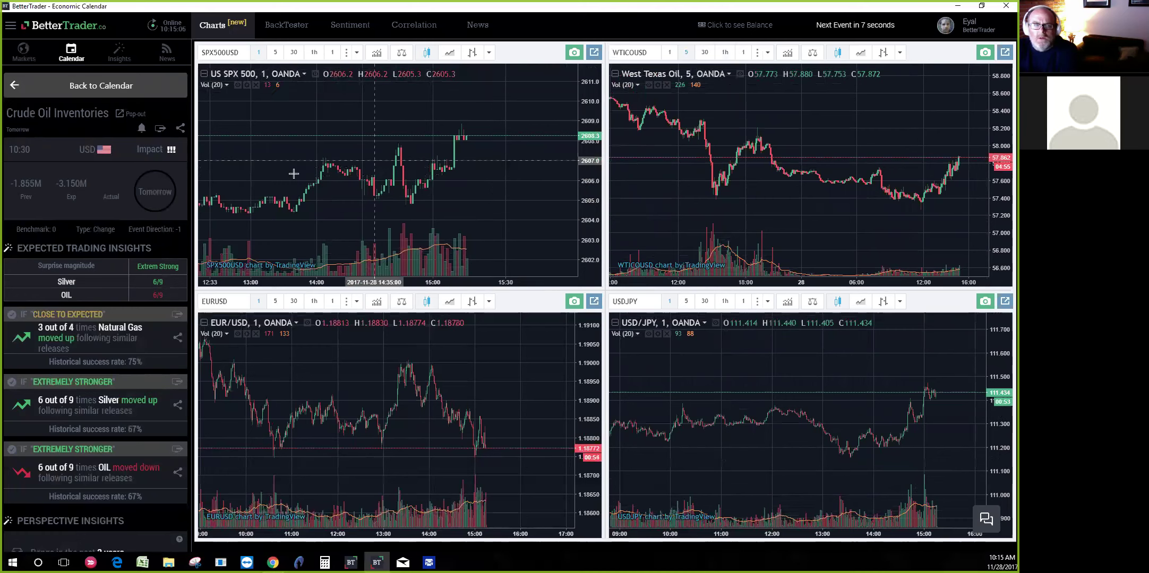
{"action": "left_click", "coordinate": [65, 87]}
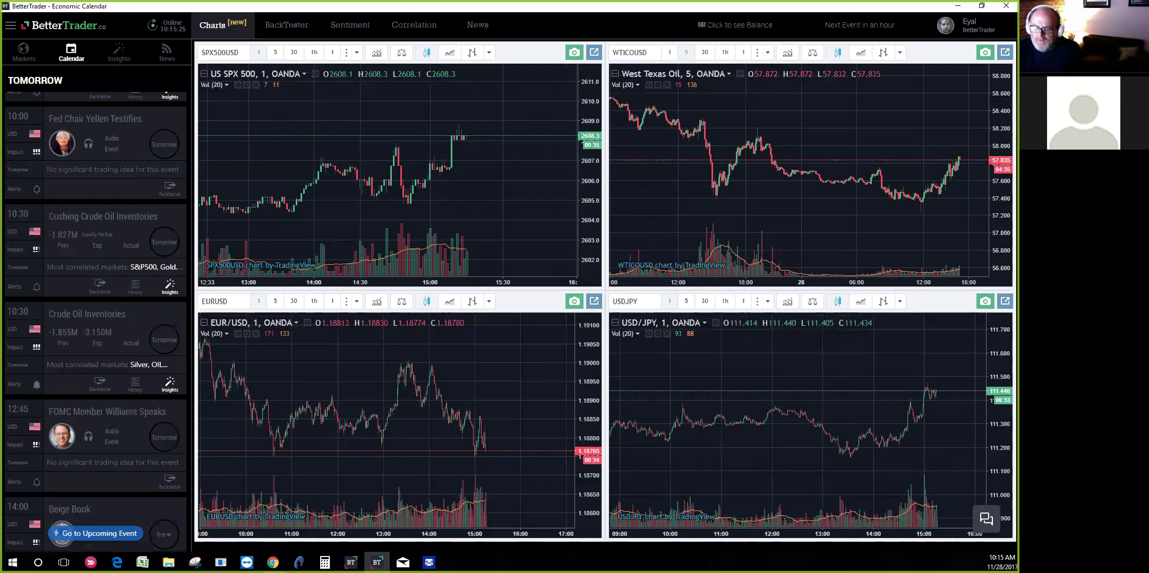
{"action": "left_click", "coordinate": [272, 562]}
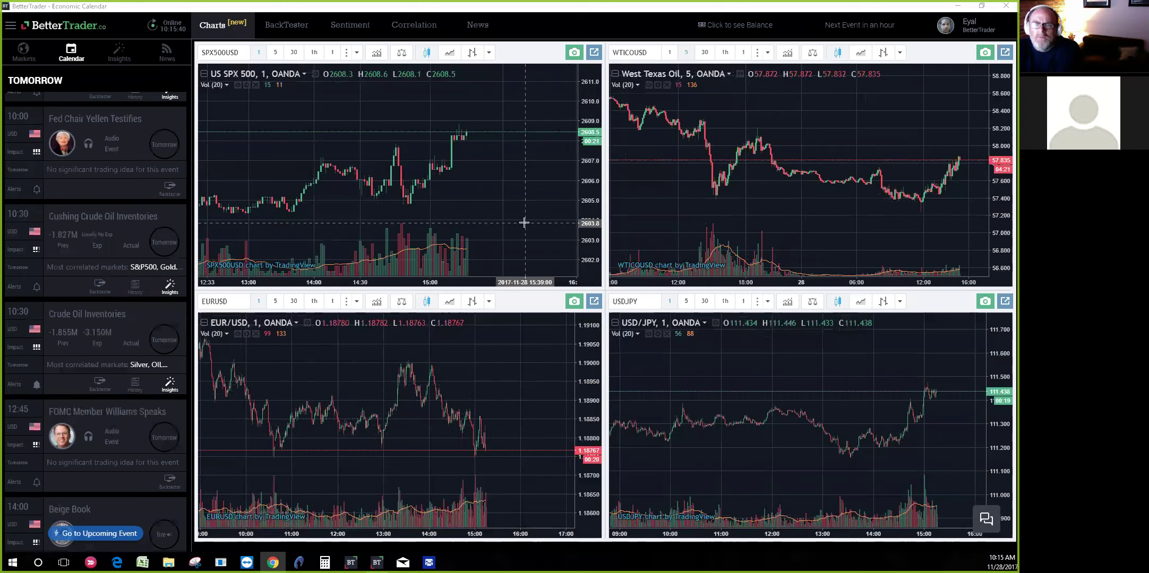
- Disconnect the Tradier account from its Balance panel and start an OANDA login
{"action": "left_click", "coordinate": [11, 25]}
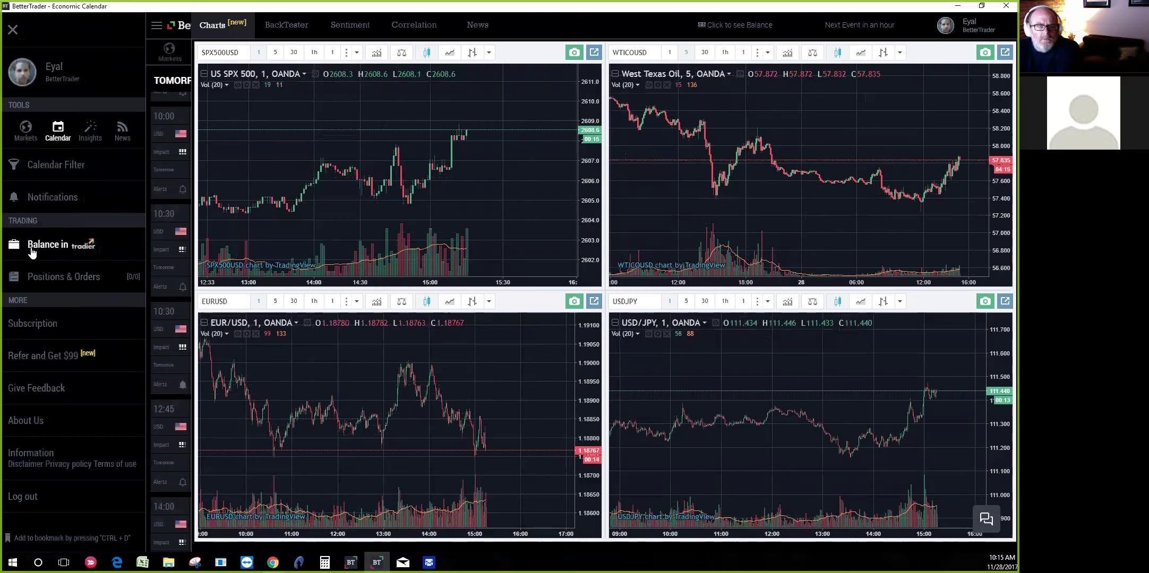
{"action": "left_click", "coordinate": [31, 248]}
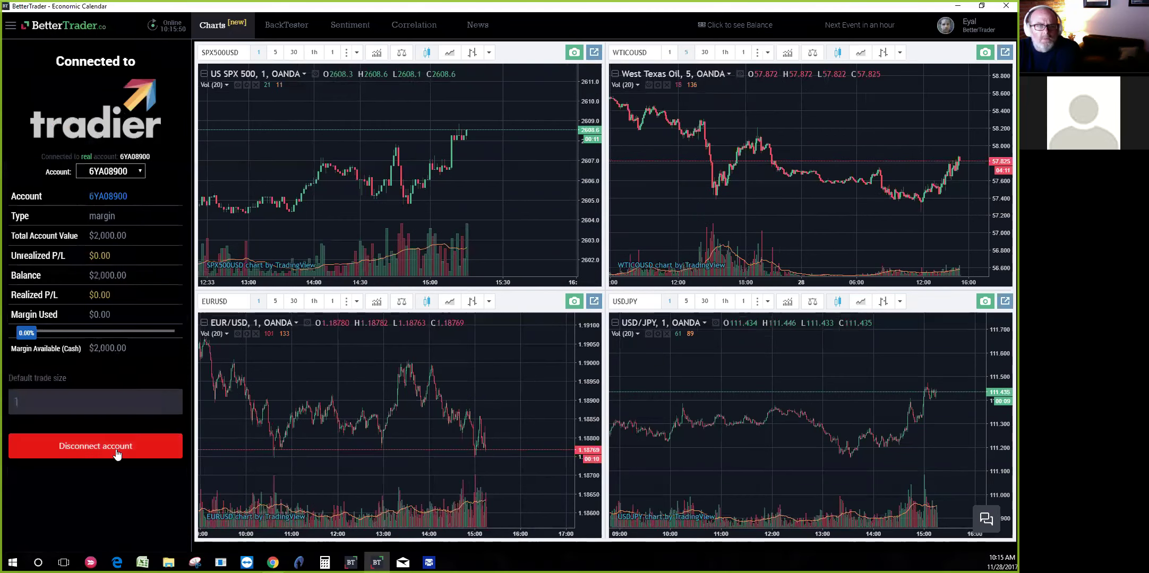
{"action": "left_click", "coordinate": [116, 450]}
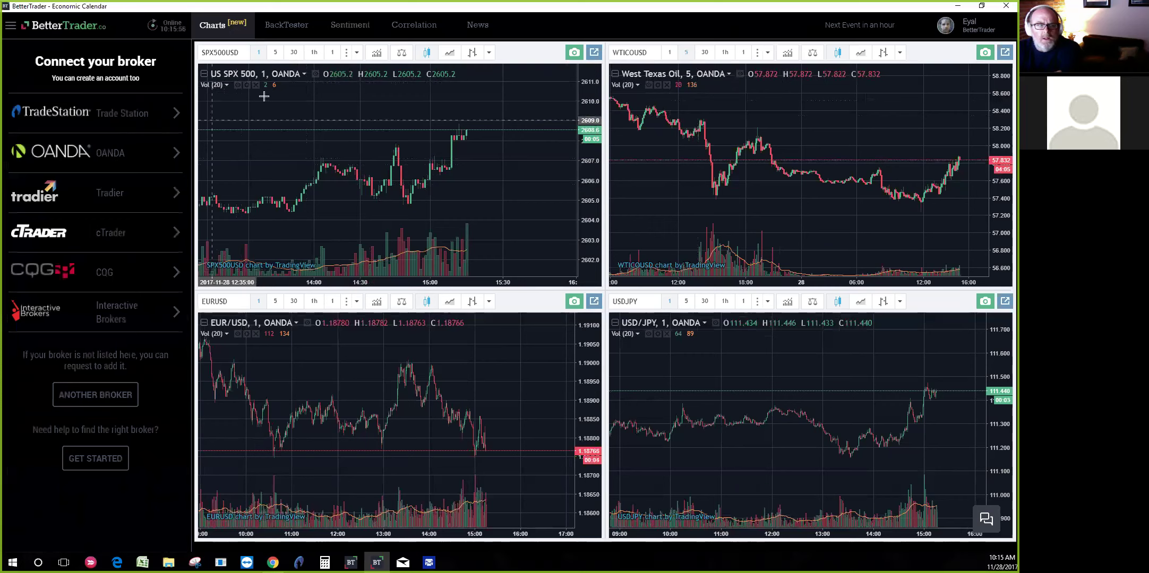
{"action": "left_click", "coordinate": [87, 159]}
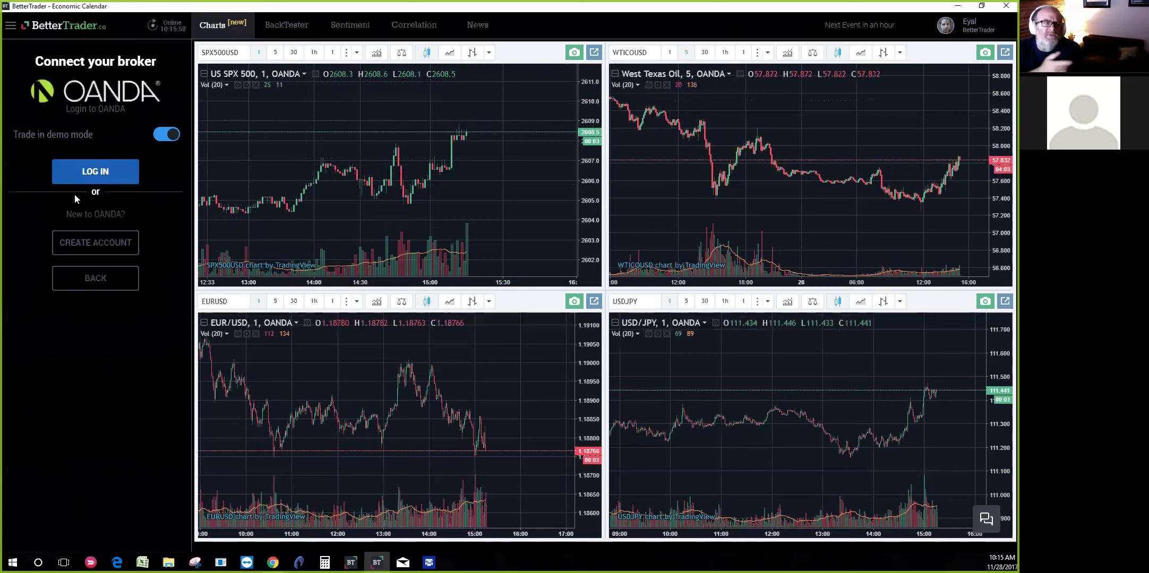
{"action": "left_click", "coordinate": [95, 175]}
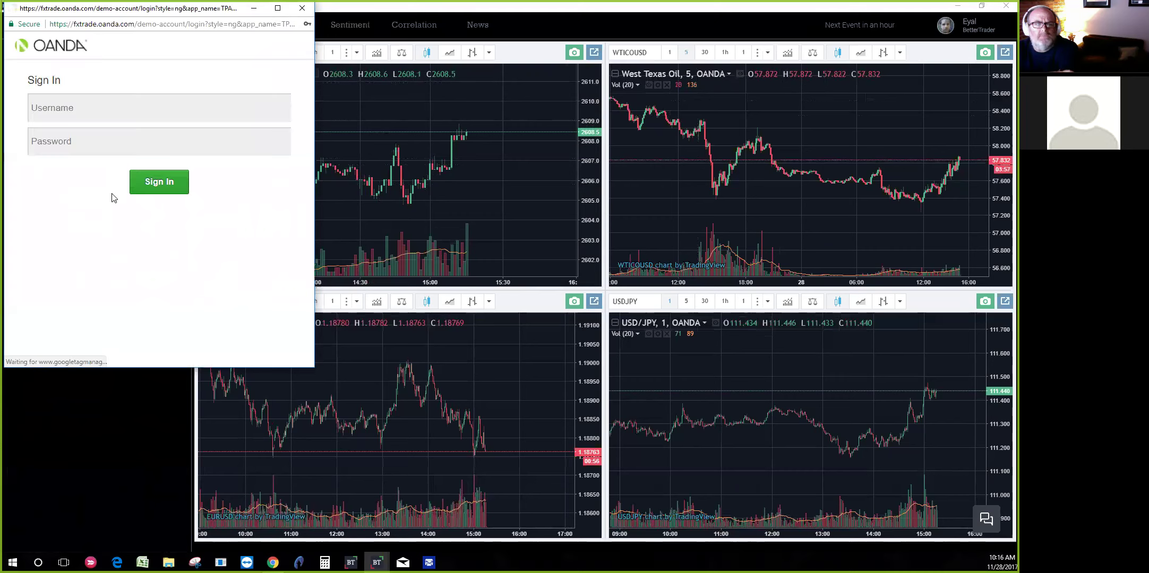
- Sign in to the OANDA demo account and allow BetterTrader access
{"action": "left_click", "coordinate": [154, 184]}
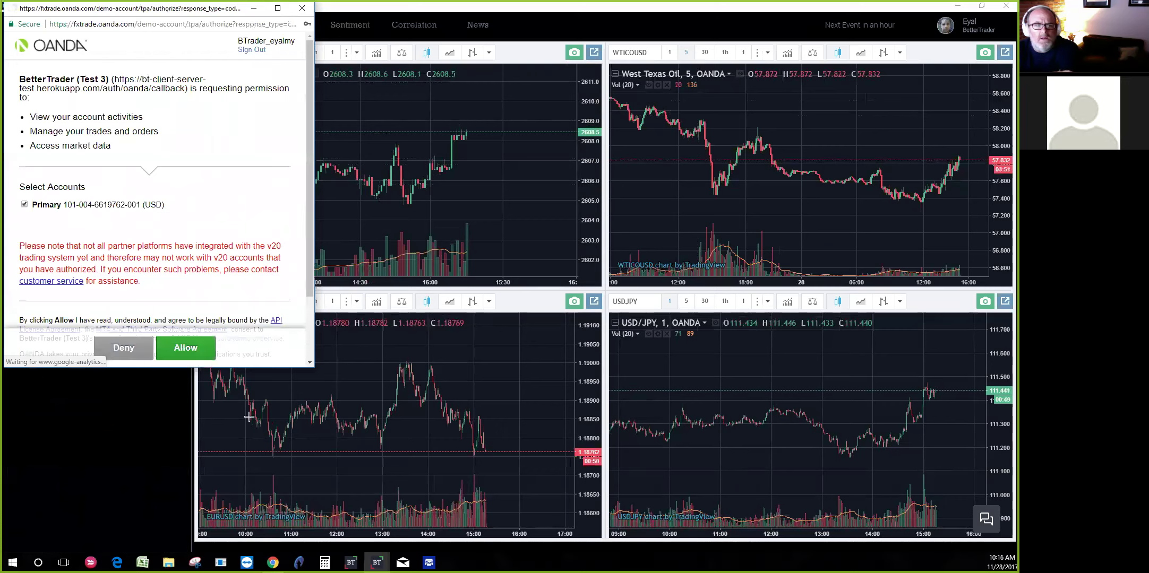
{"action": "left_click", "coordinate": [186, 348]}
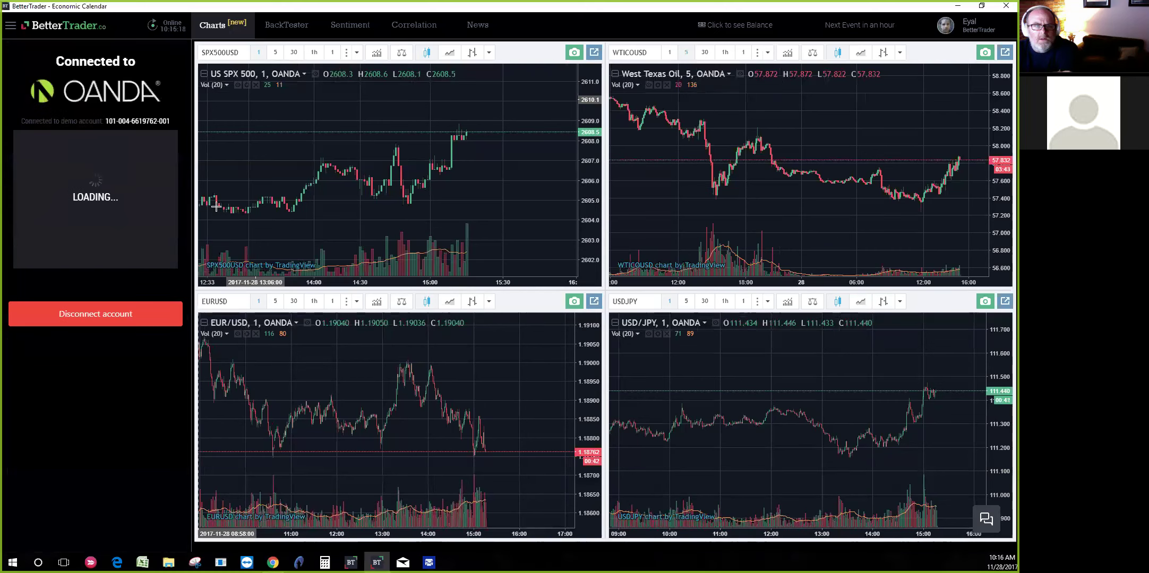
- Switch the left panel back to the Calendar from the main menu's Tools
{"action": "left_click", "coordinate": [10, 26]}
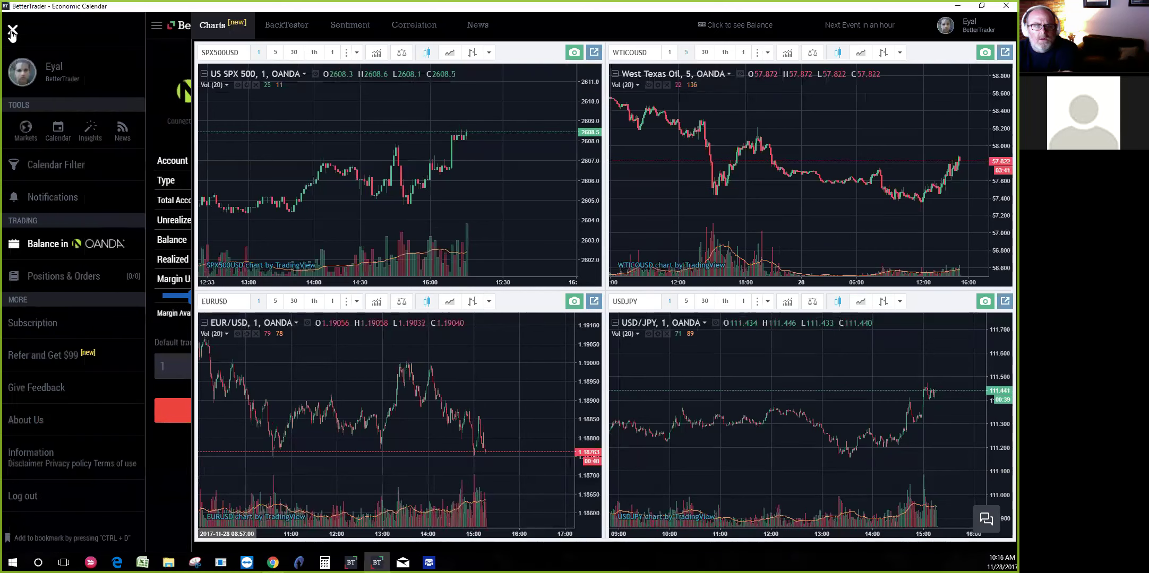
{"action": "left_click", "coordinate": [56, 135]}
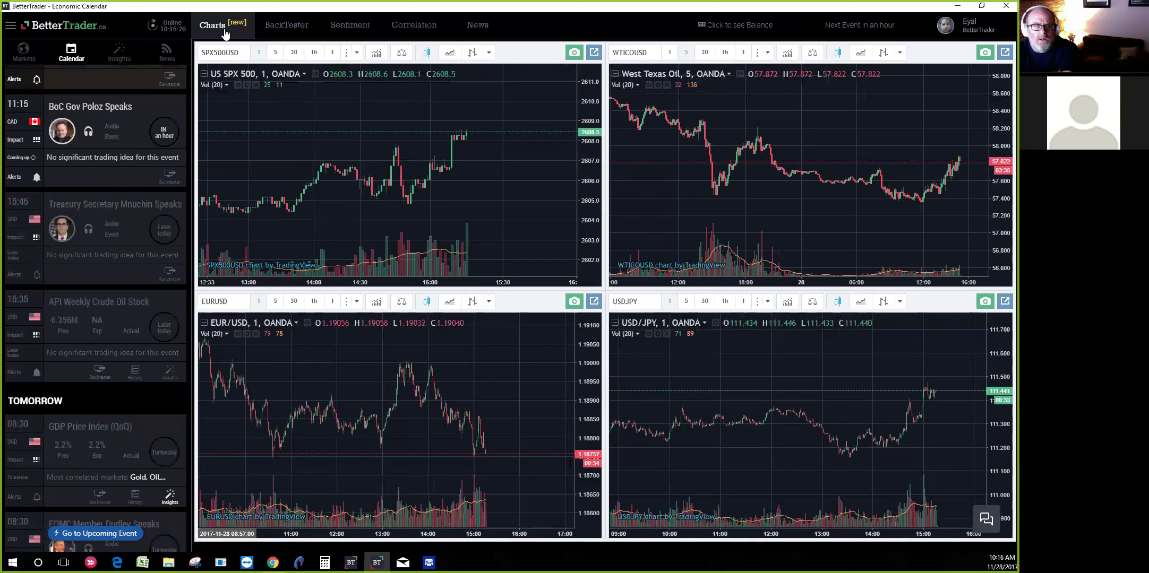
{"action": "left_click", "coordinate": [262, 34]}
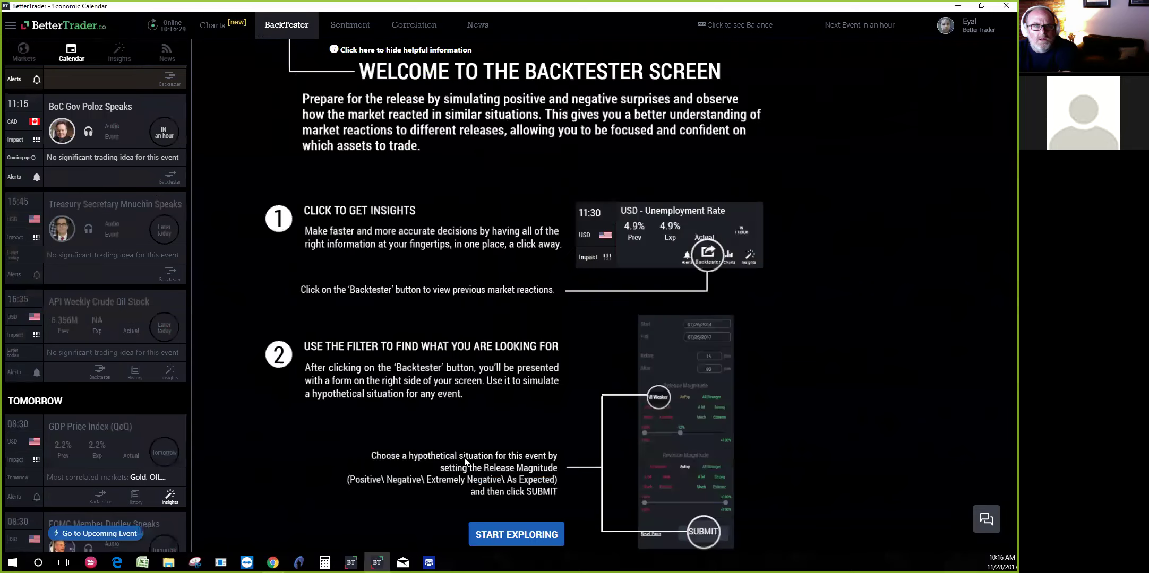
{"action": "left_click", "coordinate": [538, 535]}
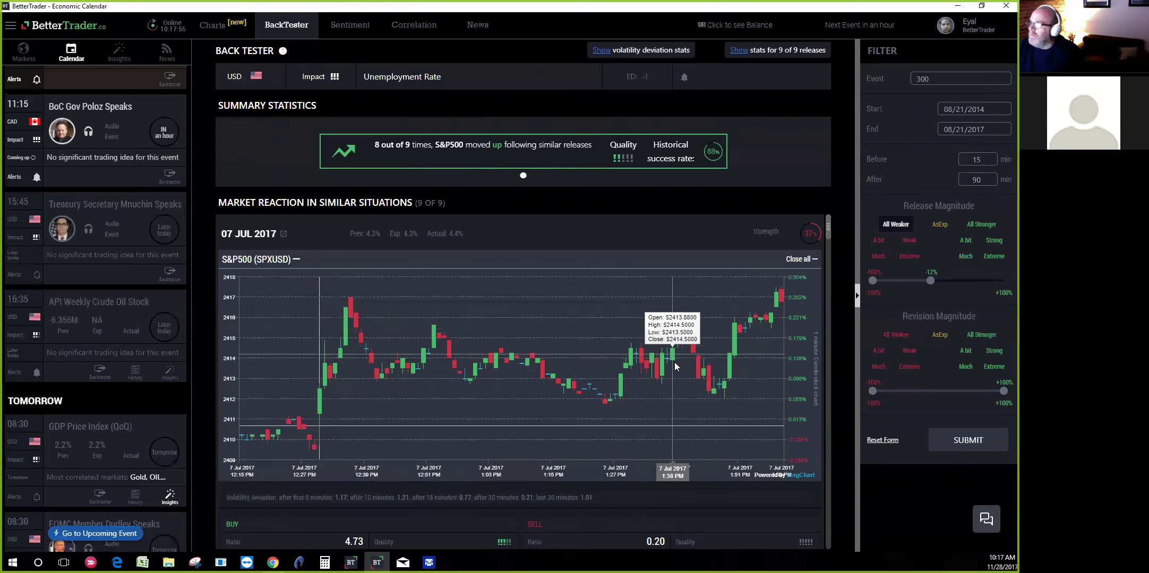
{"action": "scroll", "coordinate": [673, 361], "scroll_direction": "down", "scroll_amount": 6}
{"action": "scroll", "coordinate": [671, 368], "scroll_direction": "down", "scroll_amount": 3}
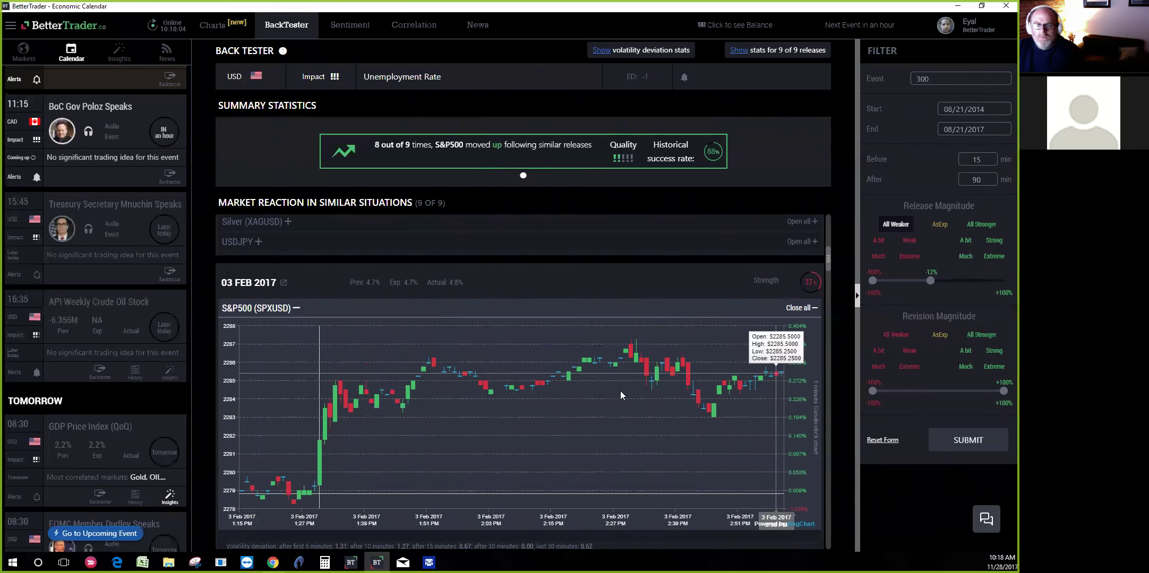
{"action": "scroll", "coordinate": [719, 371], "scroll_direction": "down", "scroll_amount": 1}
{"action": "scroll", "coordinate": [720, 372], "scroll_direction": "down", "scroll_amount": 10}
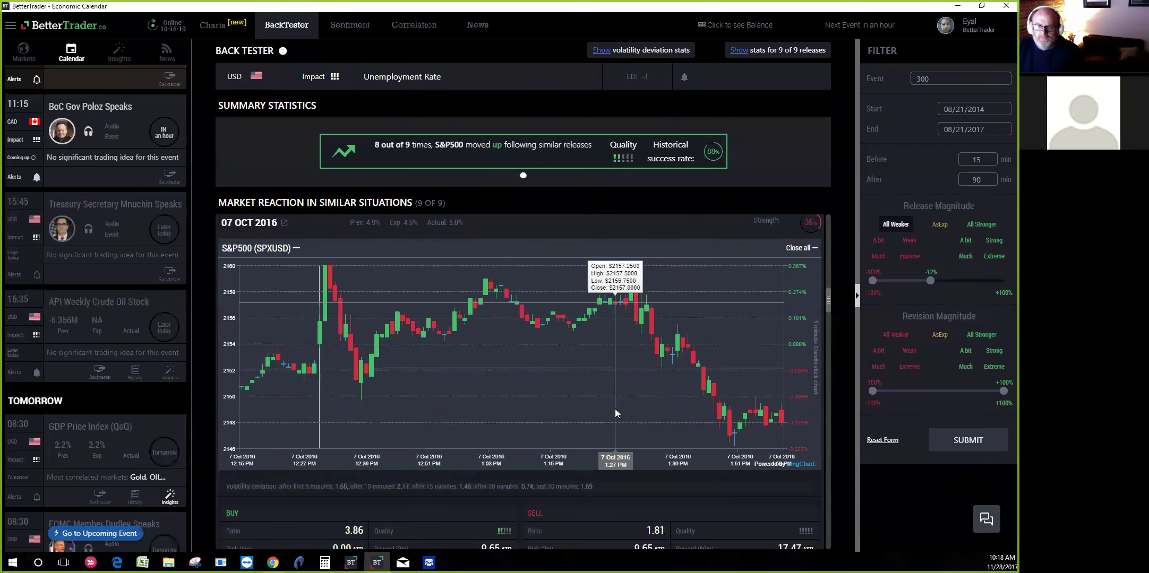
{"action": "scroll", "coordinate": [615, 409], "scroll_direction": "down", "scroll_amount": 10}
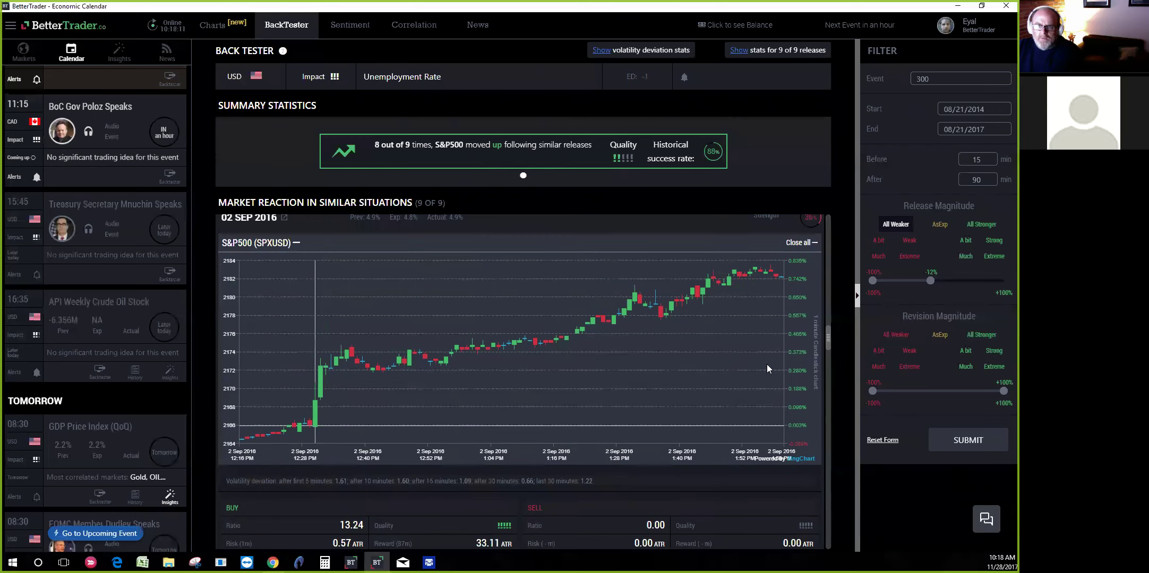
{"action": "scroll", "coordinate": [766, 364], "scroll_direction": "up", "scroll_amount": 2}
{"action": "scroll", "coordinate": [788, 363], "scroll_direction": "down", "scroll_amount": 1}
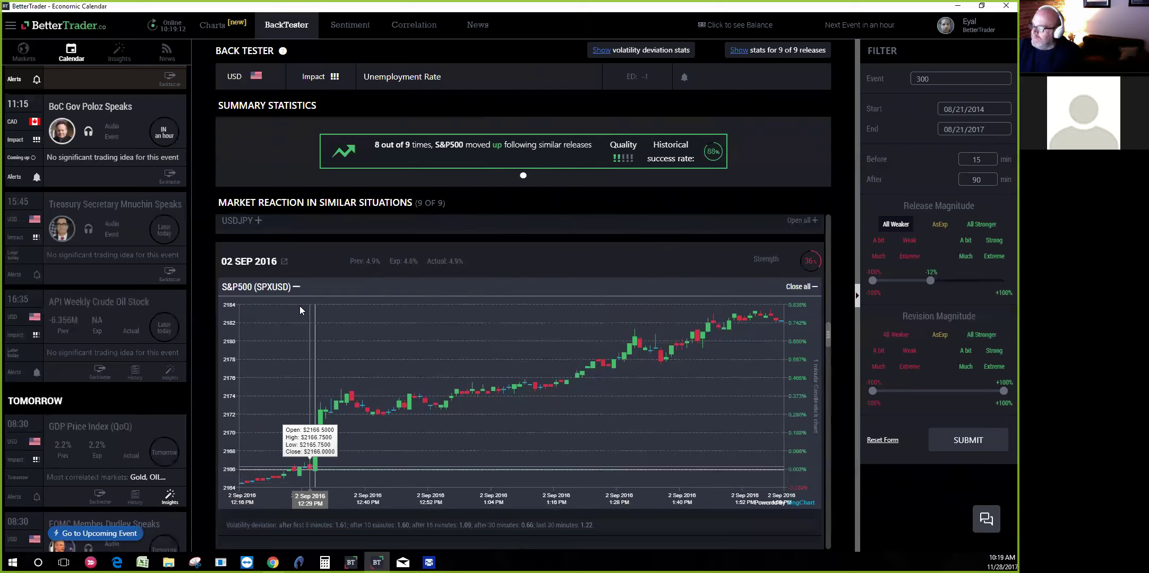
{"action": "scroll", "coordinate": [154, 390], "scroll_direction": "down", "scroll_amount": 3}
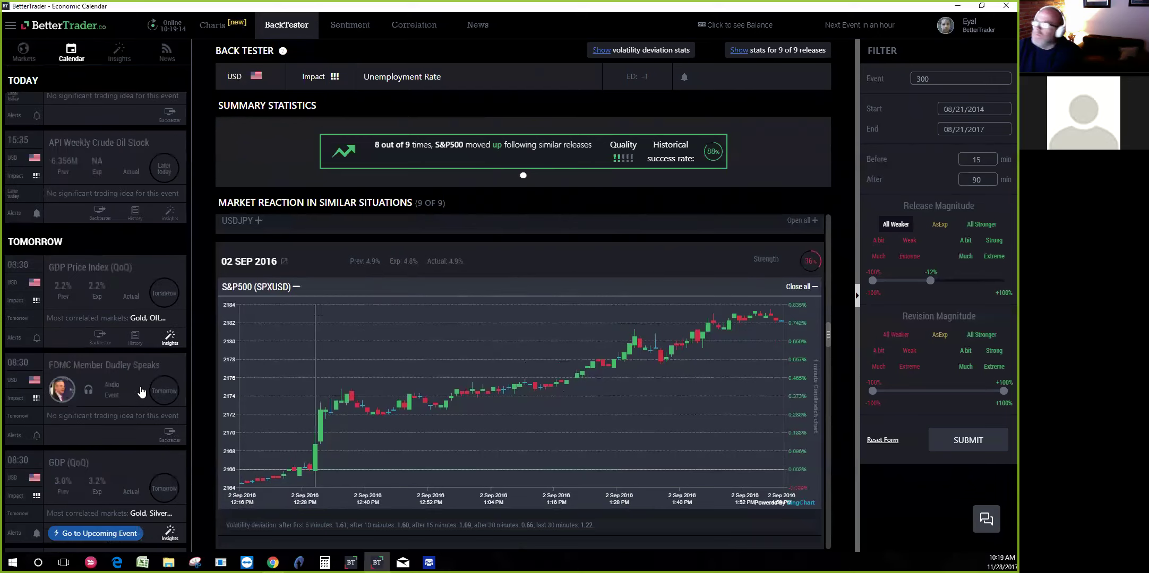
{"action": "scroll", "coordinate": [153, 403], "scroll_direction": "down", "scroll_amount": 6}
{"action": "scroll", "coordinate": [148, 469], "scroll_direction": "down", "scroll_amount": 5}
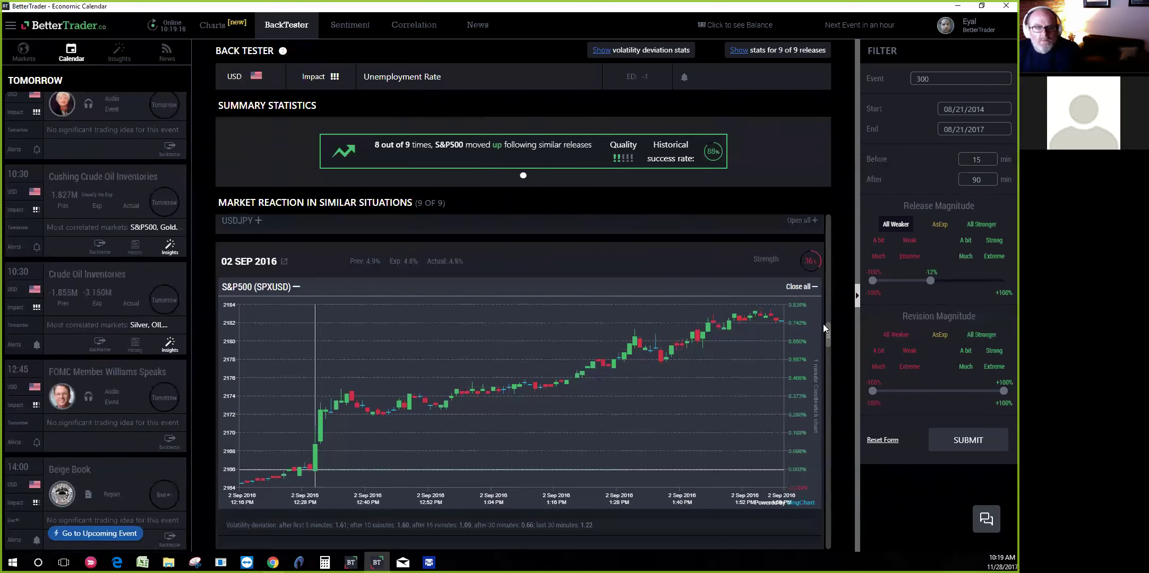
{"action": "left_click_drag", "start_coordinate": [829, 335], "coordinate": [835, 372]}
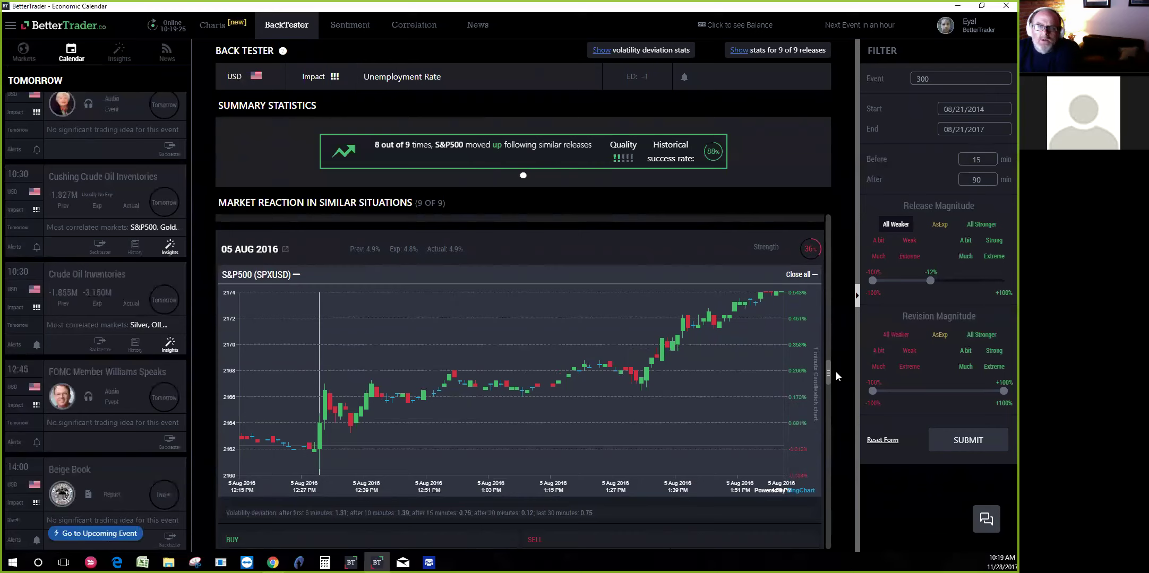
{"action": "mouse_move", "coordinate": [404, 76]}
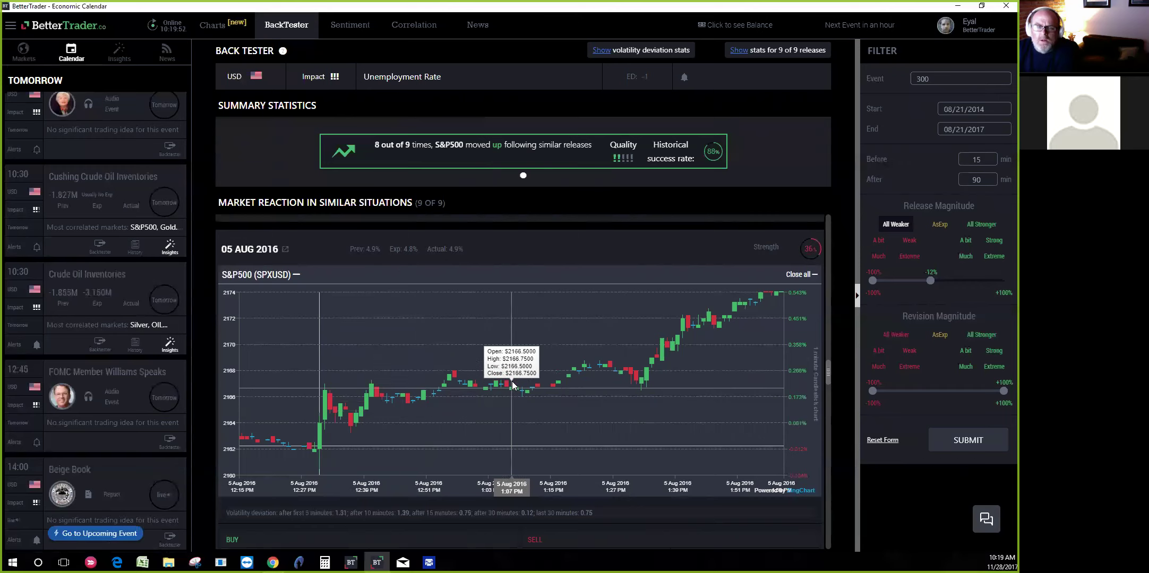
{"action": "scroll", "coordinate": [511, 381], "scroll_direction": "down", "scroll_amount": 5}
{"action": "scroll", "coordinate": [496, 398], "scroll_direction": "down", "scroll_amount": 1}
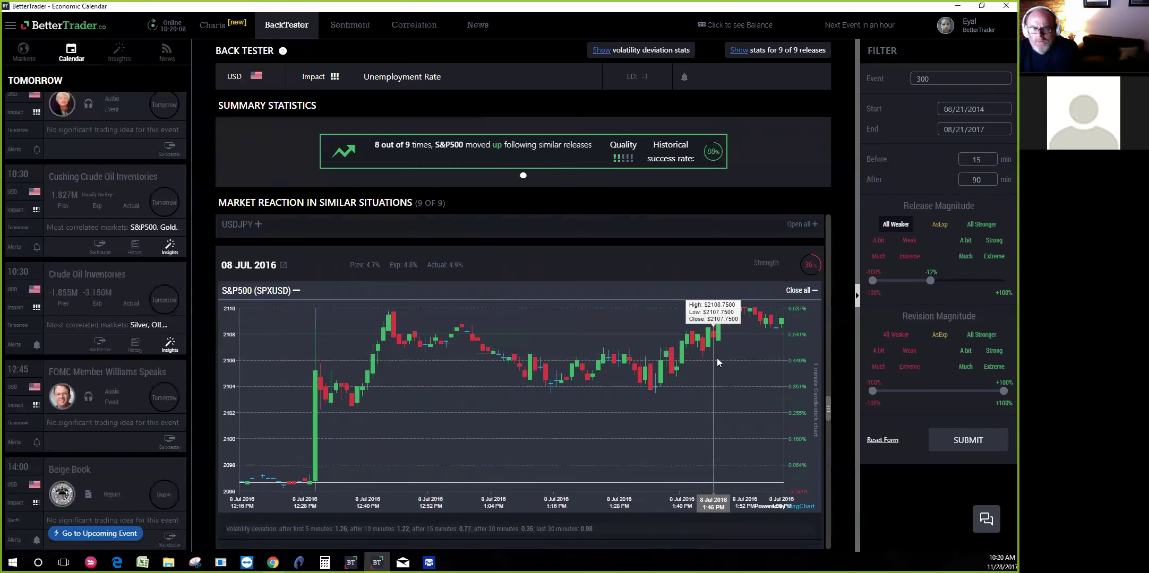
- Show the volatility deviation statistics for each market, then hide them again
{"action": "left_click", "coordinate": [602, 50]}
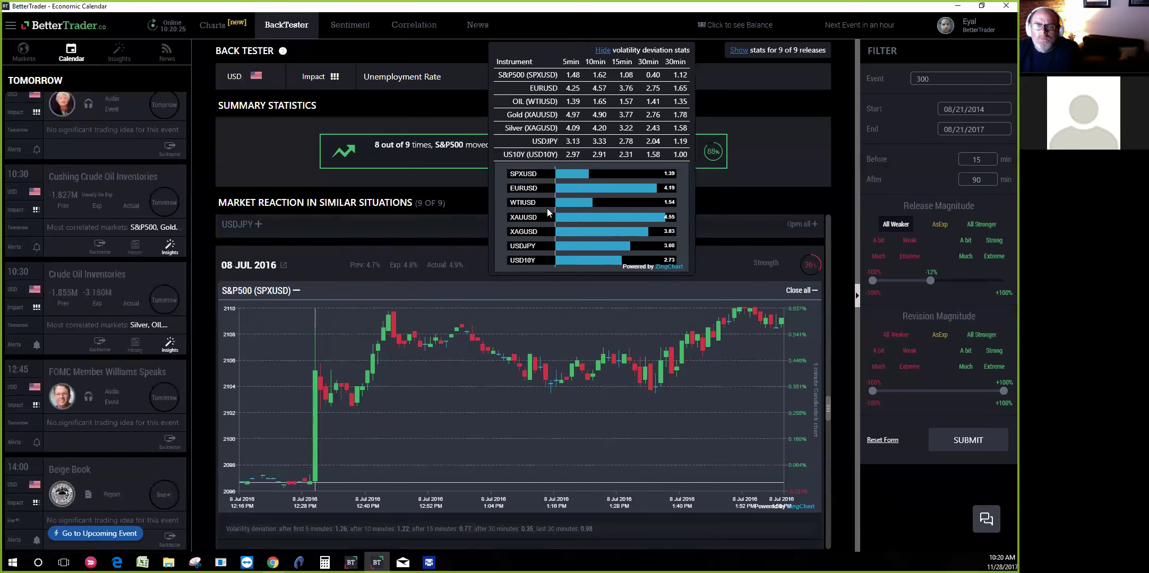
{"action": "mouse_move", "coordinate": [578, 177]}
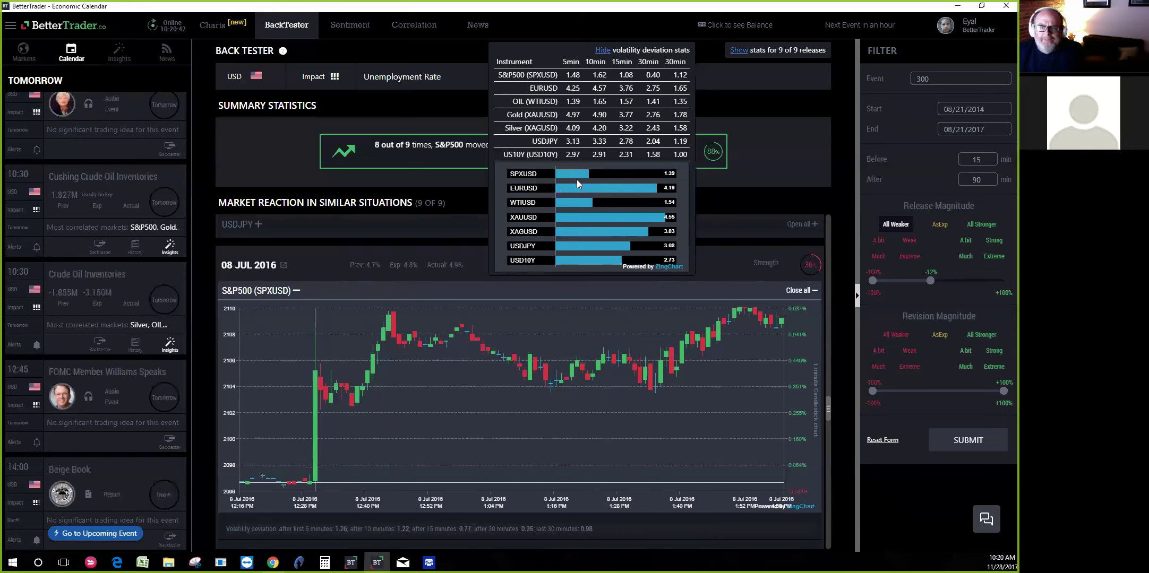
{"action": "left_click", "coordinate": [601, 48]}
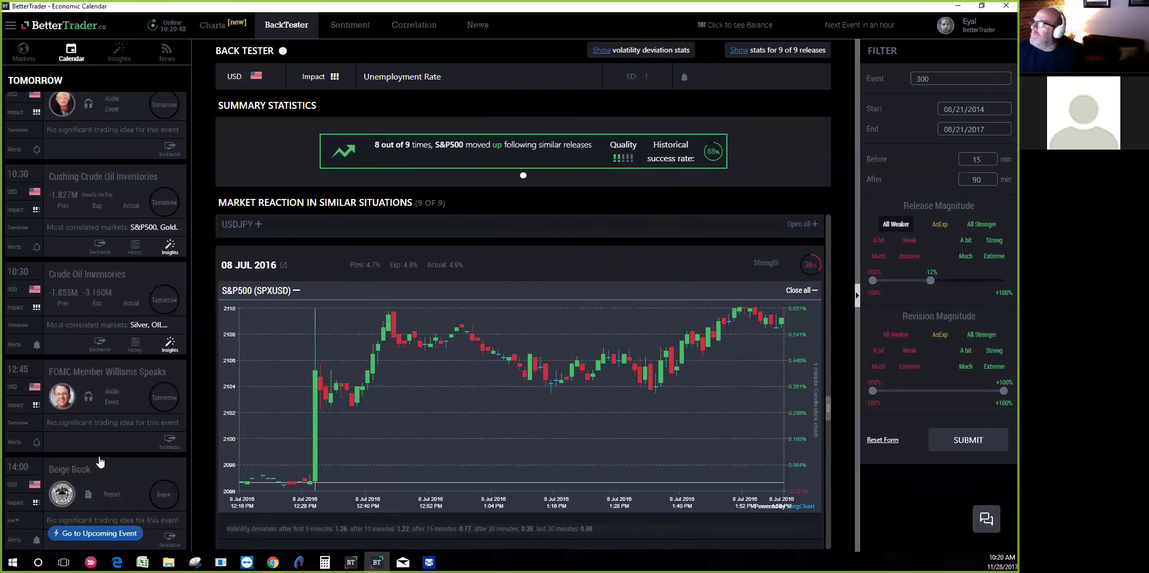
{"action": "scroll", "coordinate": [99, 461], "scroll_direction": "up", "scroll_amount": 4}
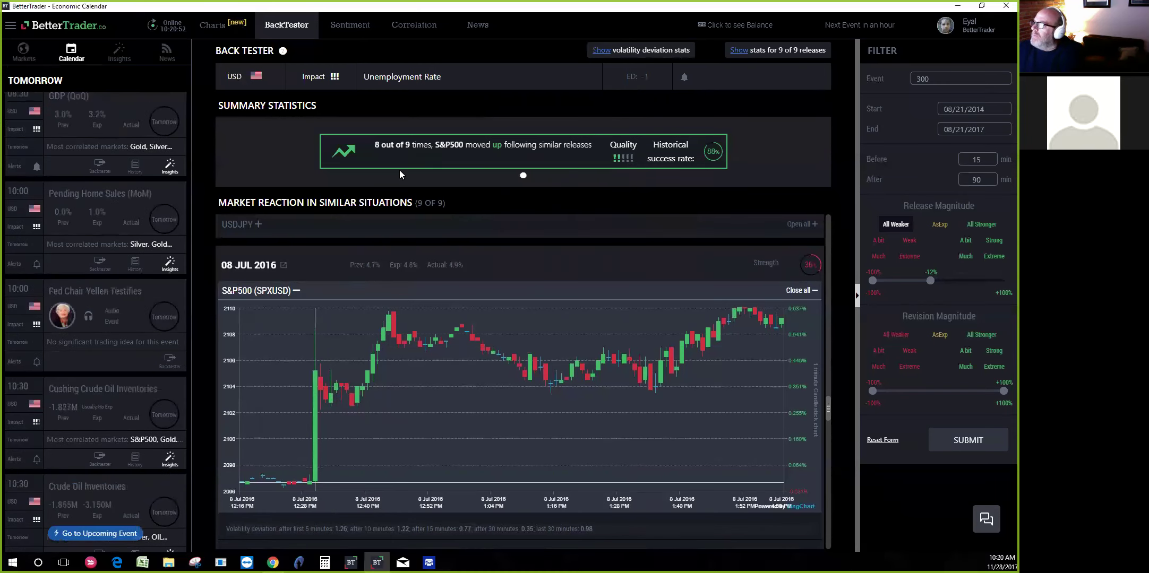
{"action": "mouse_move", "coordinate": [156, 253]}
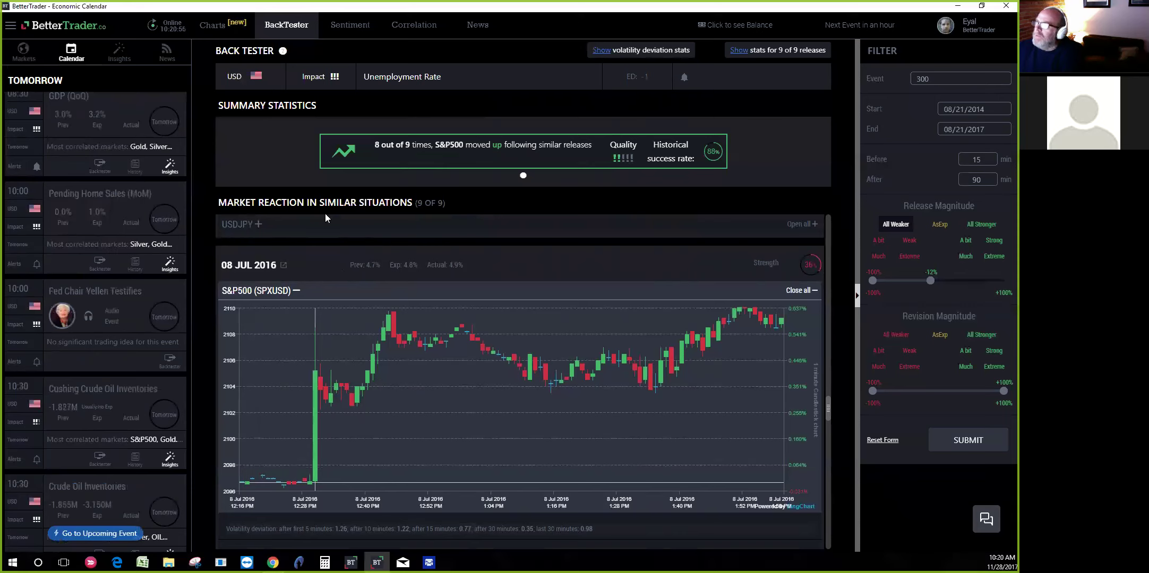
- Open the four-chart grid view and stretch the SPX 500 chart's price scale
{"action": "left_click", "coordinate": [212, 27]}
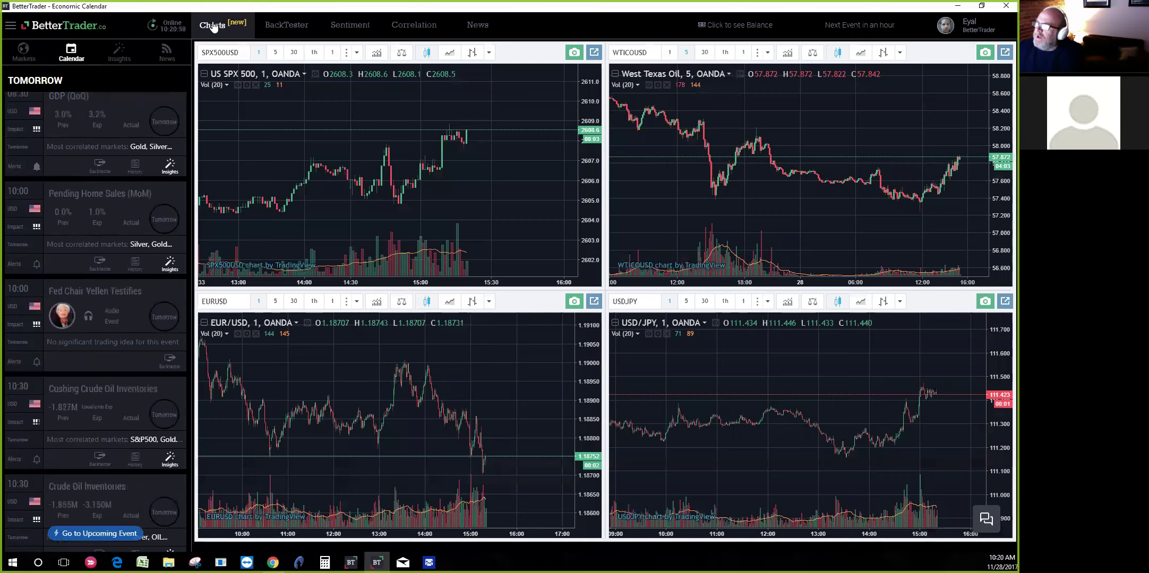
{"action": "left_click_drag", "start_coordinate": [583, 146], "coordinate": [421, 139]}
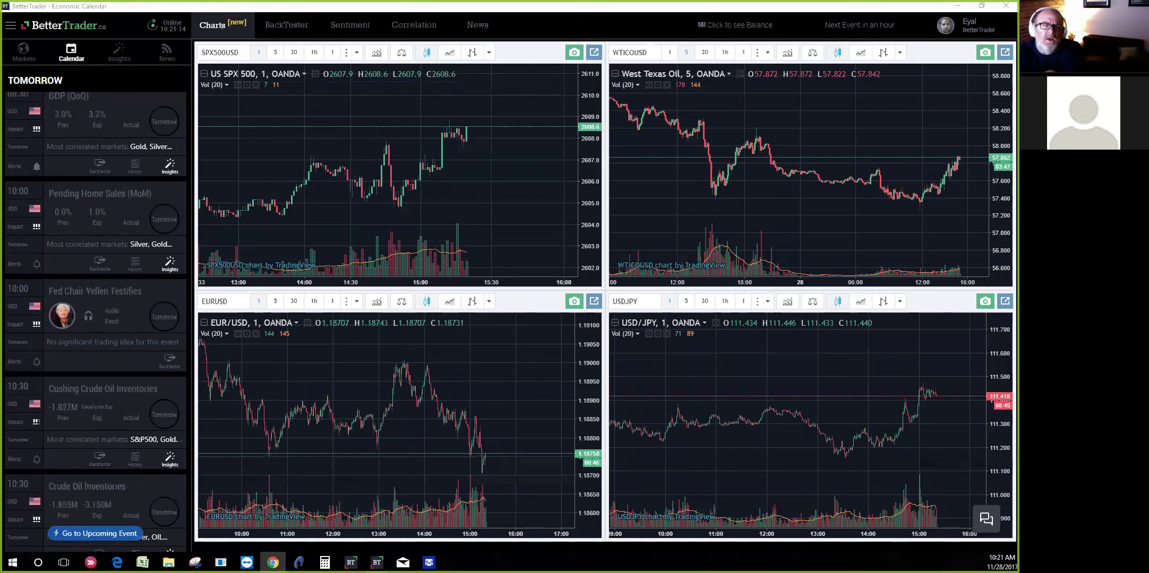
- Browse the insights feed in the side panel, then return the panel to the event calendar
{"action": "left_click", "coordinate": [120, 56]}
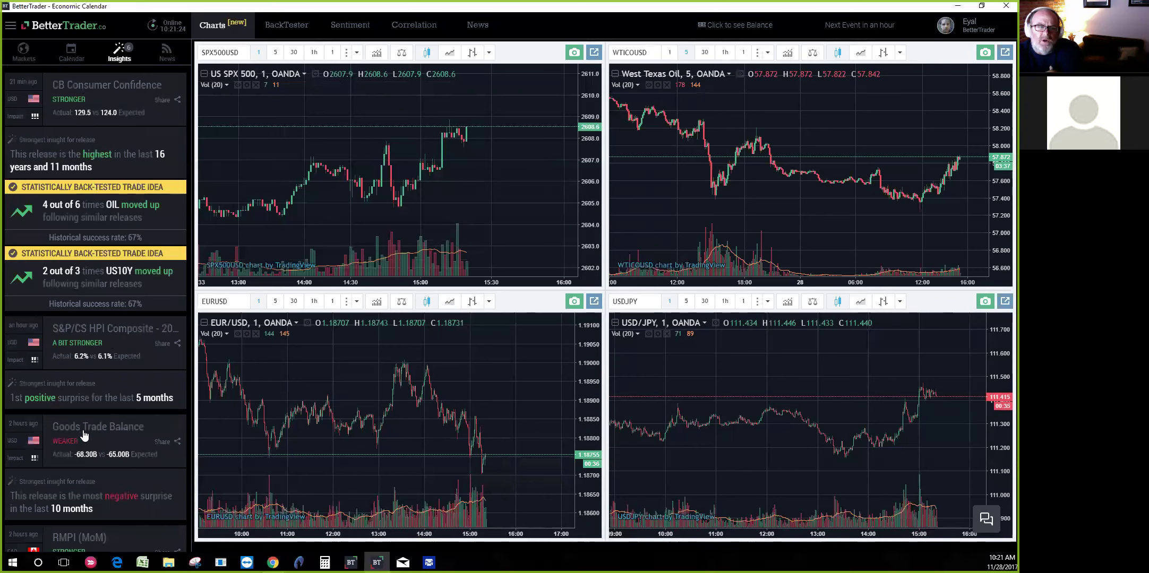
{"action": "scroll", "coordinate": [89, 381], "scroll_direction": "down", "scroll_amount": 7}
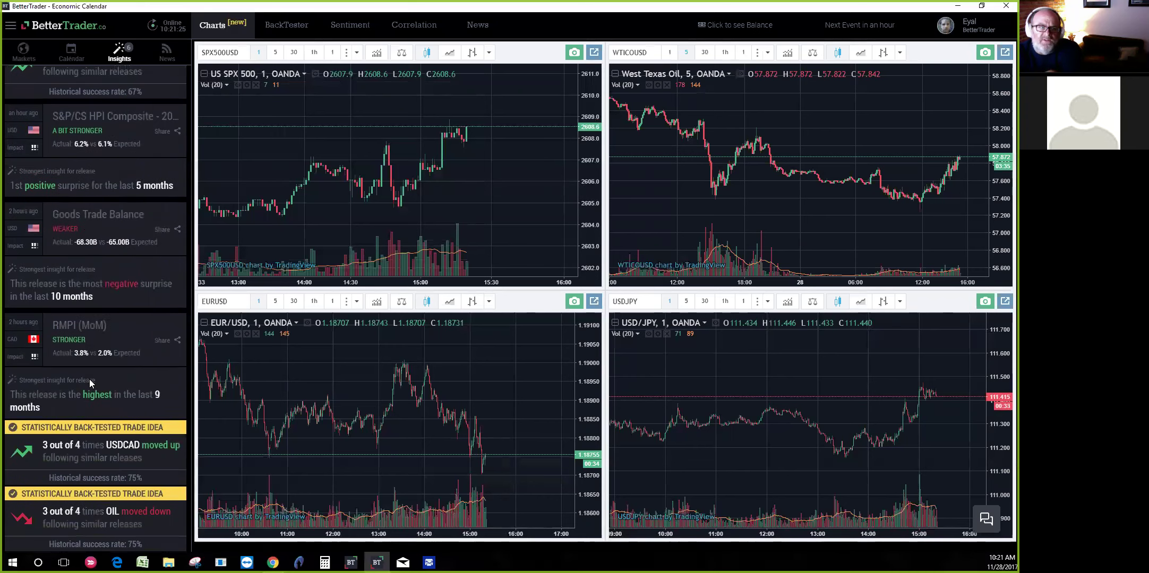
{"action": "scroll", "coordinate": [89, 379], "scroll_direction": "down", "scroll_amount": 3}
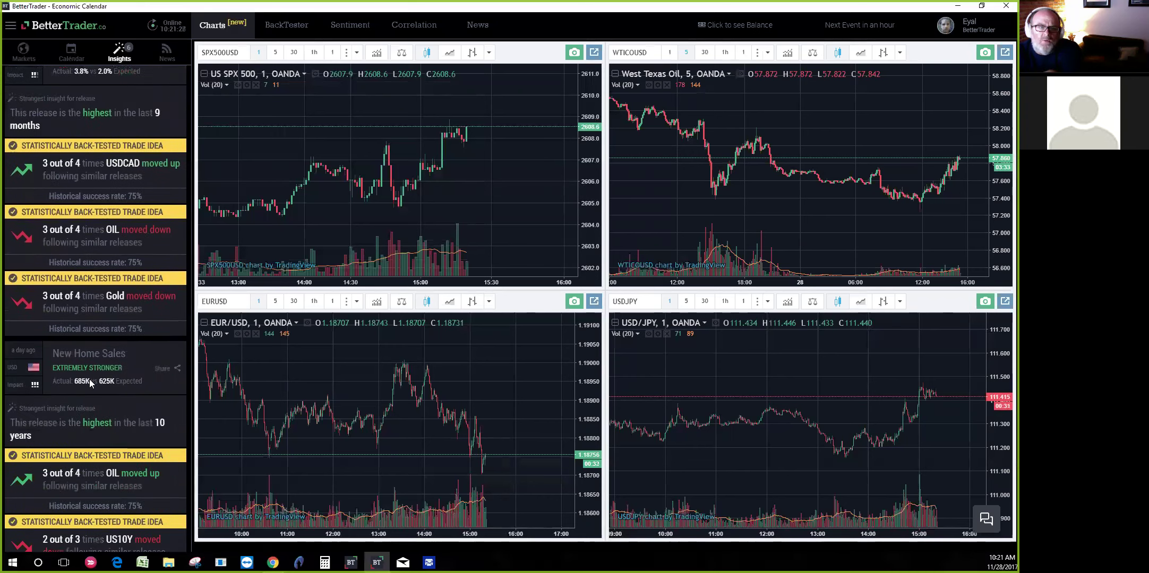
{"action": "scroll", "coordinate": [93, 364], "scroll_direction": "down", "scroll_amount": 1}
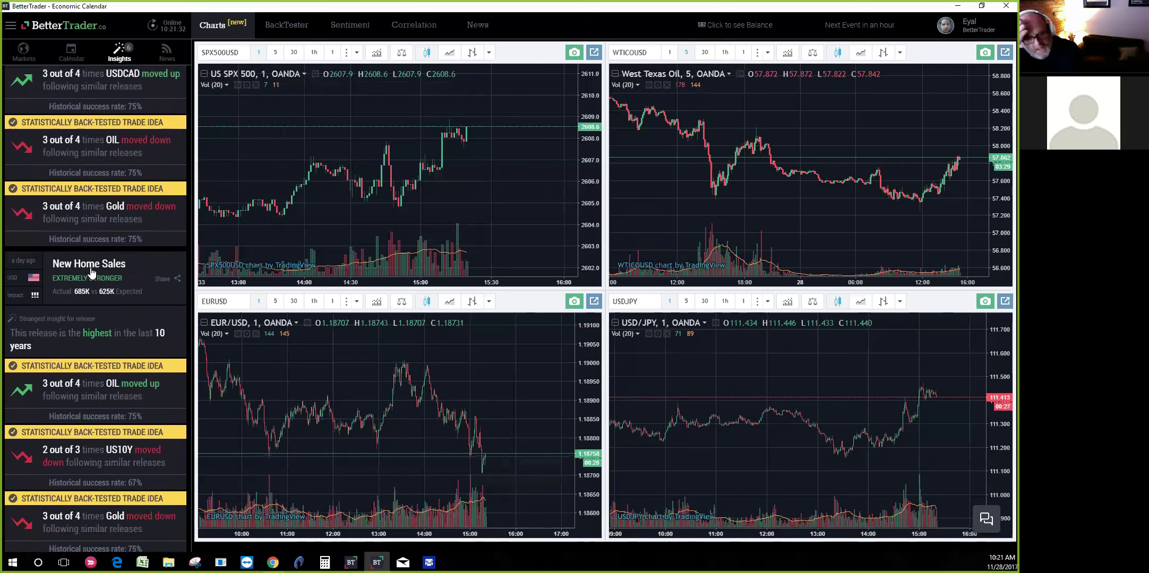
{"action": "scroll", "coordinate": [86, 274], "scroll_direction": "down", "scroll_amount": 6}
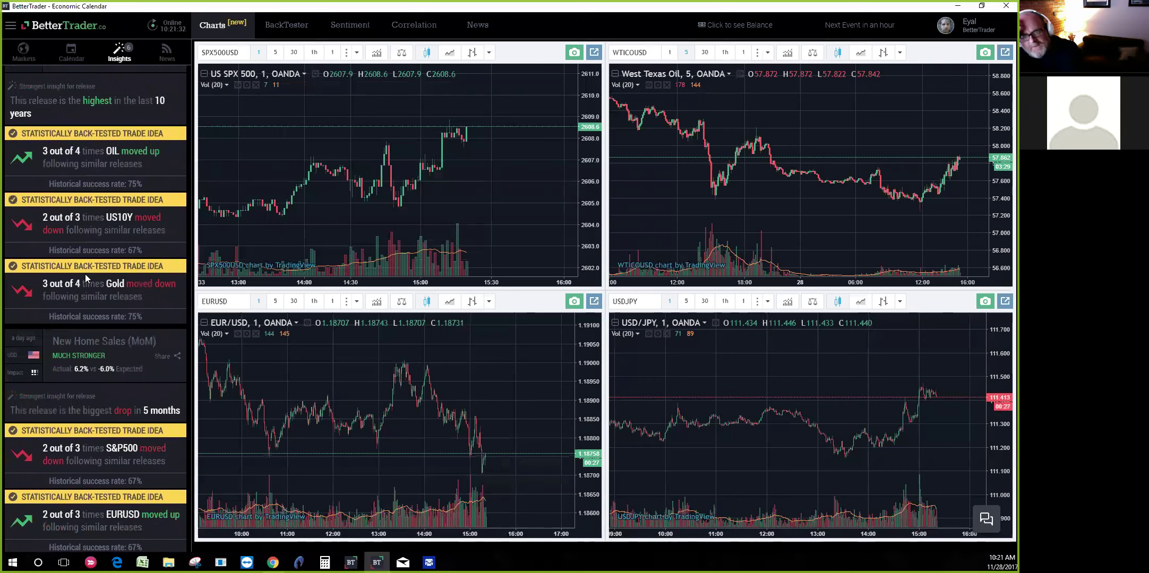
{"action": "left_click", "coordinate": [70, 49]}
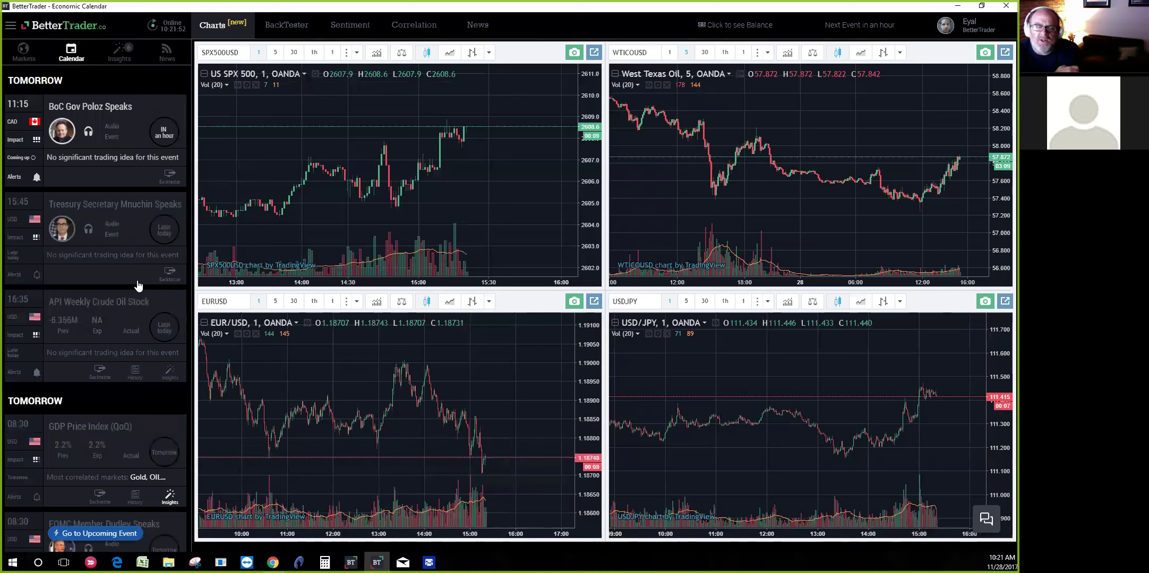
{"action": "scroll", "coordinate": [141, 296], "scroll_direction": "up", "scroll_amount": 2}
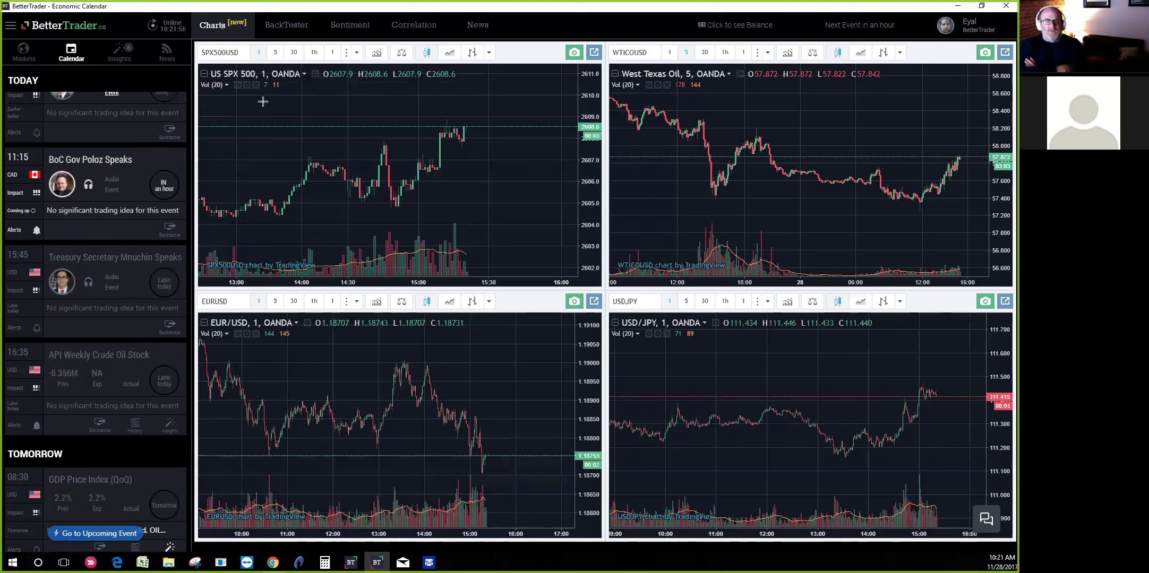
- Rerun the back test with release magnitude limited to all stronger releases
{"action": "left_click", "coordinate": [284, 30]}
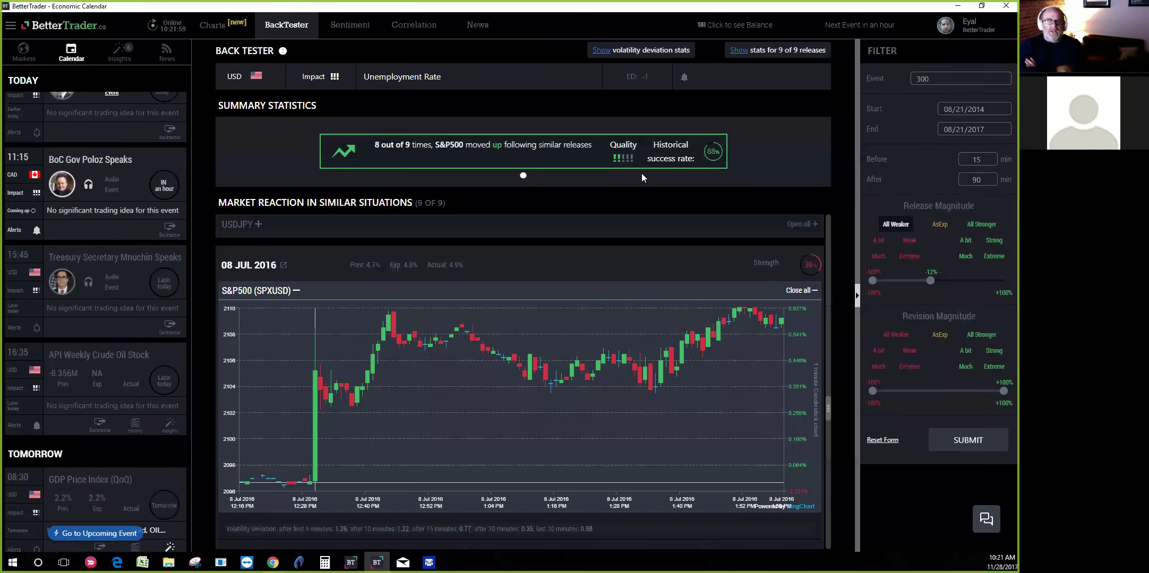
{"action": "left_click", "coordinate": [981, 225]}
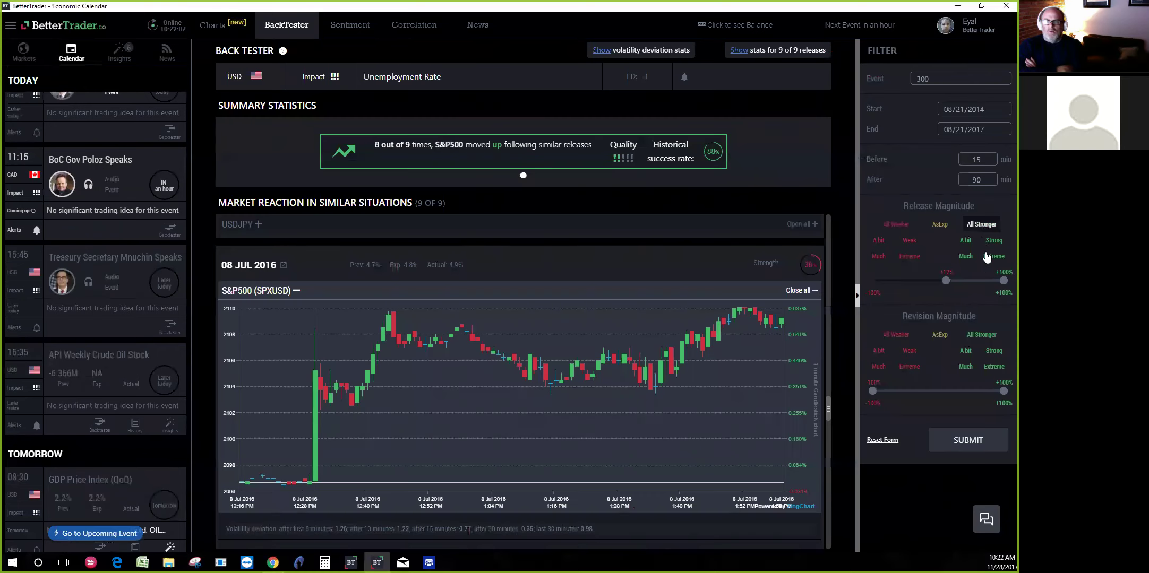
{"action": "left_click", "coordinate": [968, 442]}
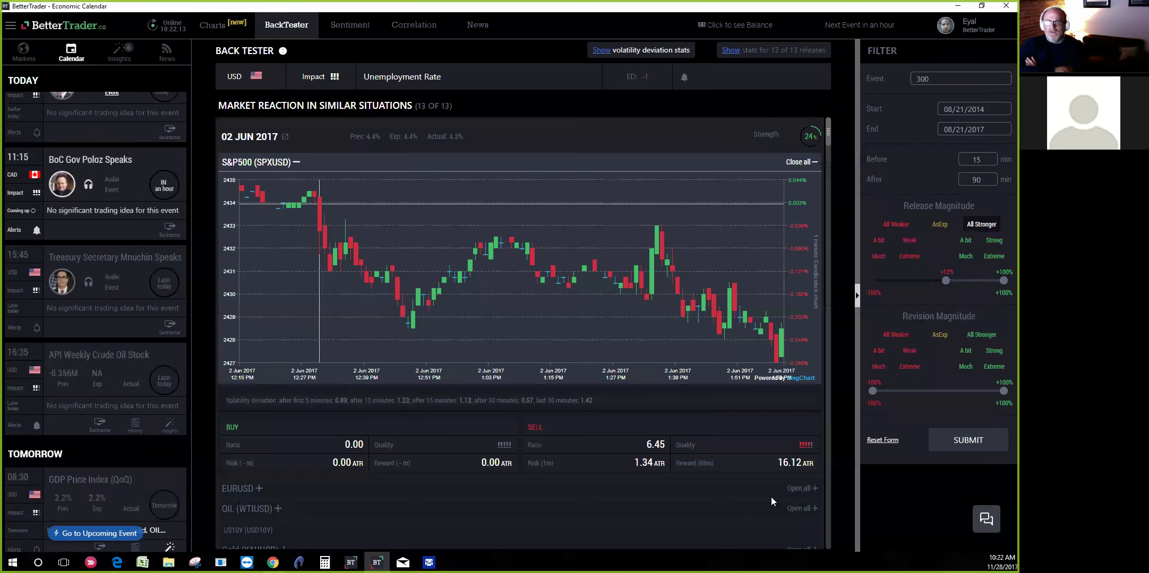
- Collapse the 02 Jun S&P500 reaction chart and expand the EURUSD one
{"action": "scroll", "coordinate": [666, 469], "scroll_direction": "down", "scroll_amount": 3}
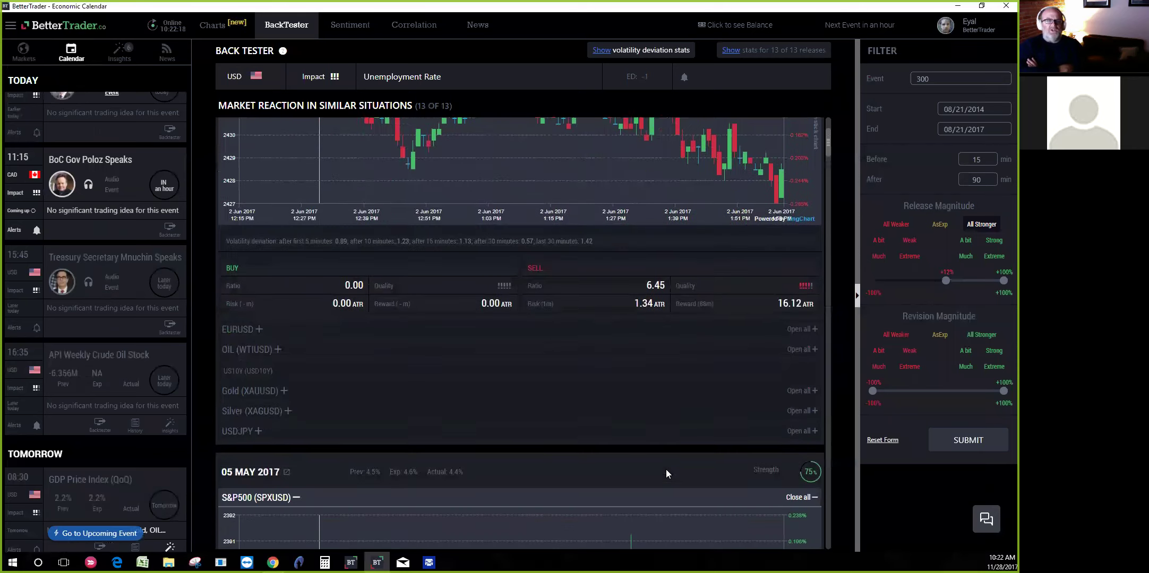
{"action": "scroll", "coordinate": [666, 469], "scroll_direction": "down", "scroll_amount": 5}
{"action": "scroll", "coordinate": [581, 443], "scroll_direction": "up", "scroll_amount": 7}
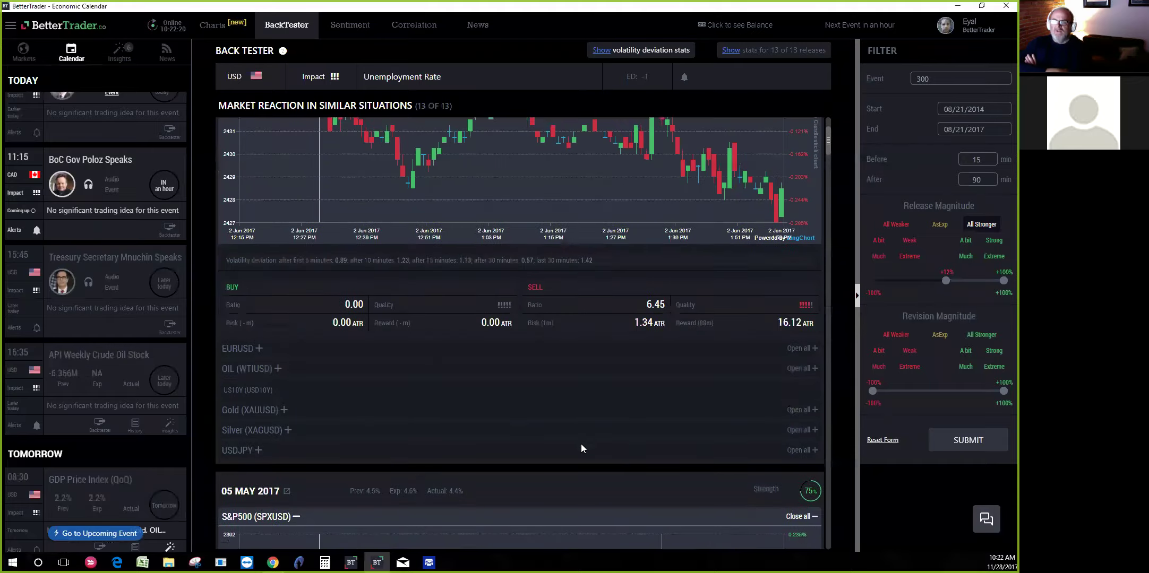
{"action": "scroll", "coordinate": [581, 443], "scroll_direction": "up", "scroll_amount": 1}
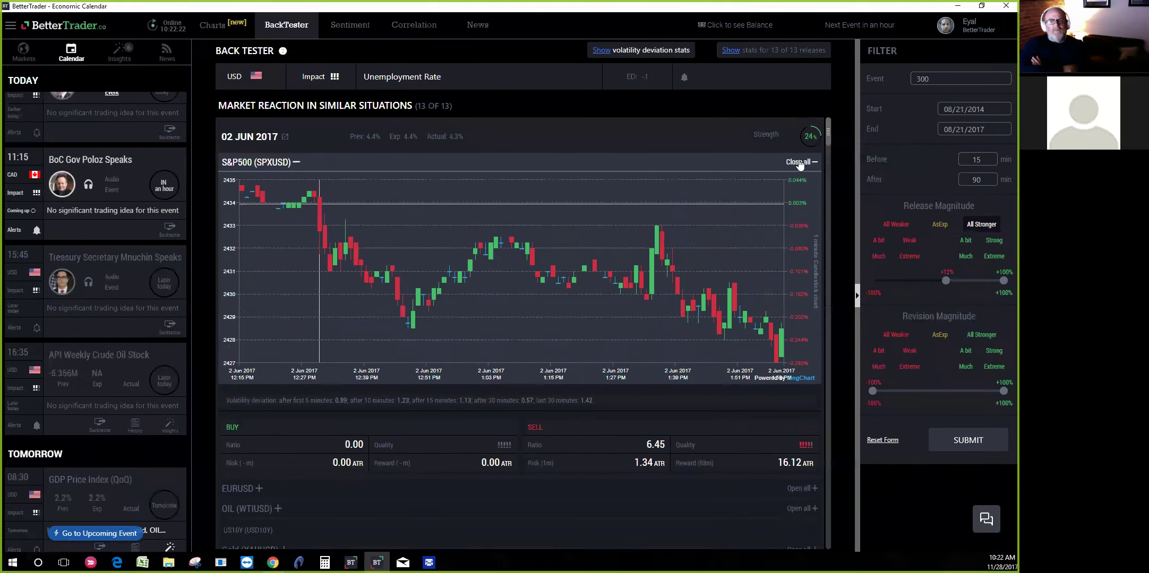
{"action": "left_click", "coordinate": [800, 162]}
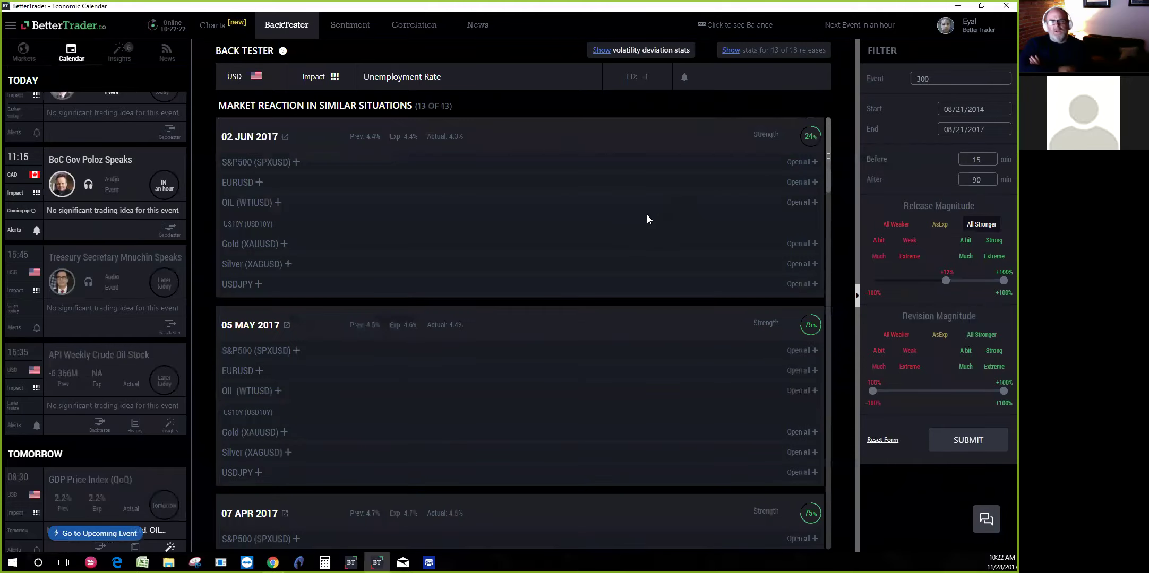
{"action": "left_click", "coordinate": [813, 182]}
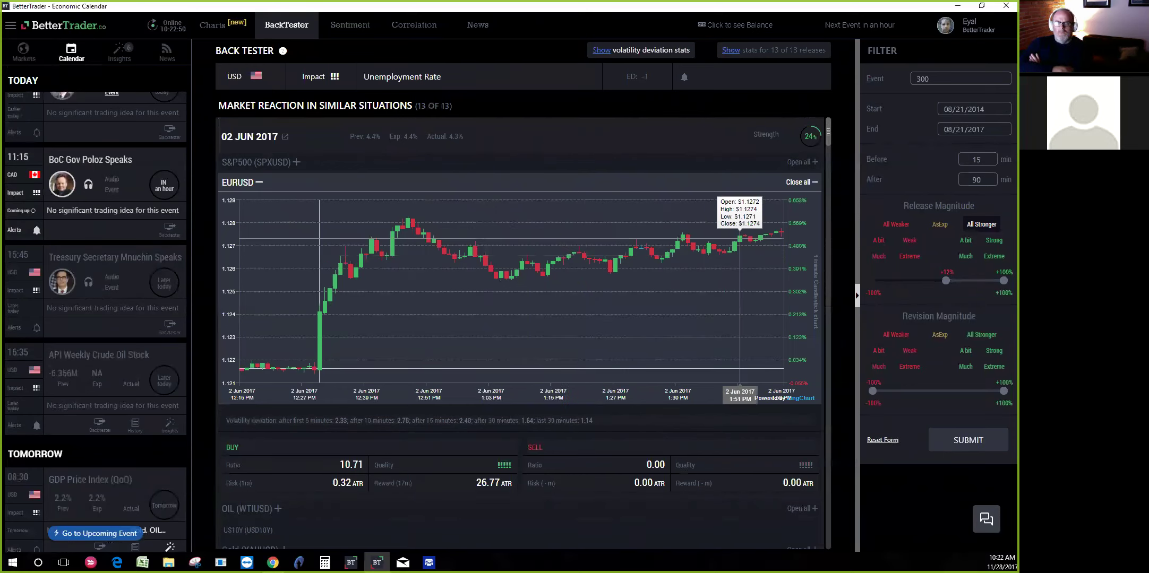
- Change the after-window to 180 minutes and rerun the Unemployment Rate backtest
{"action": "left_click", "coordinate": [970, 109]}
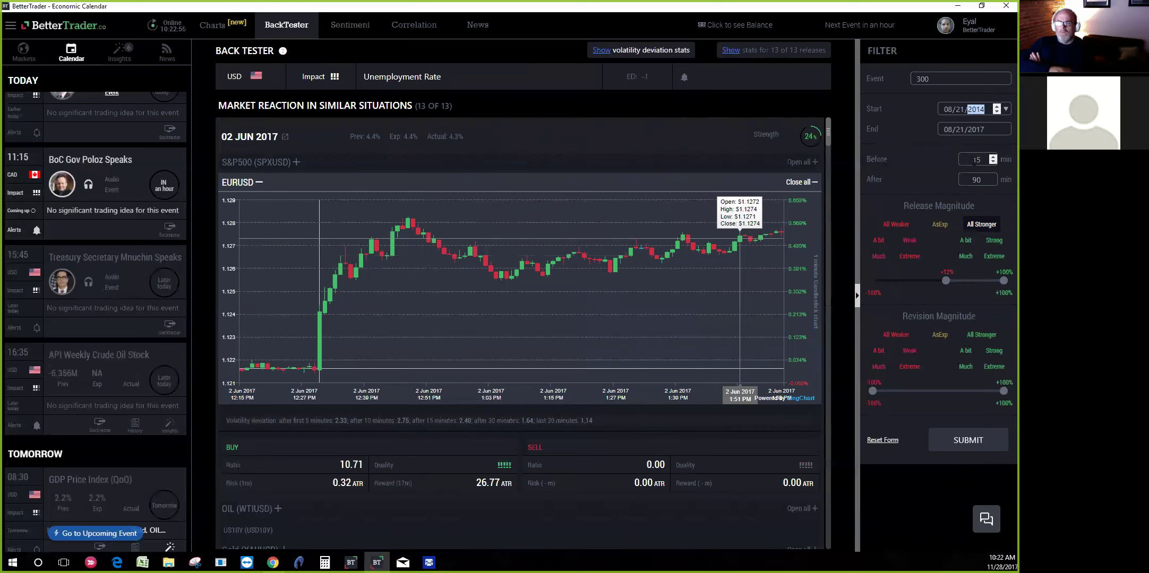
{"action": "double_click", "coordinate": [976, 179]}
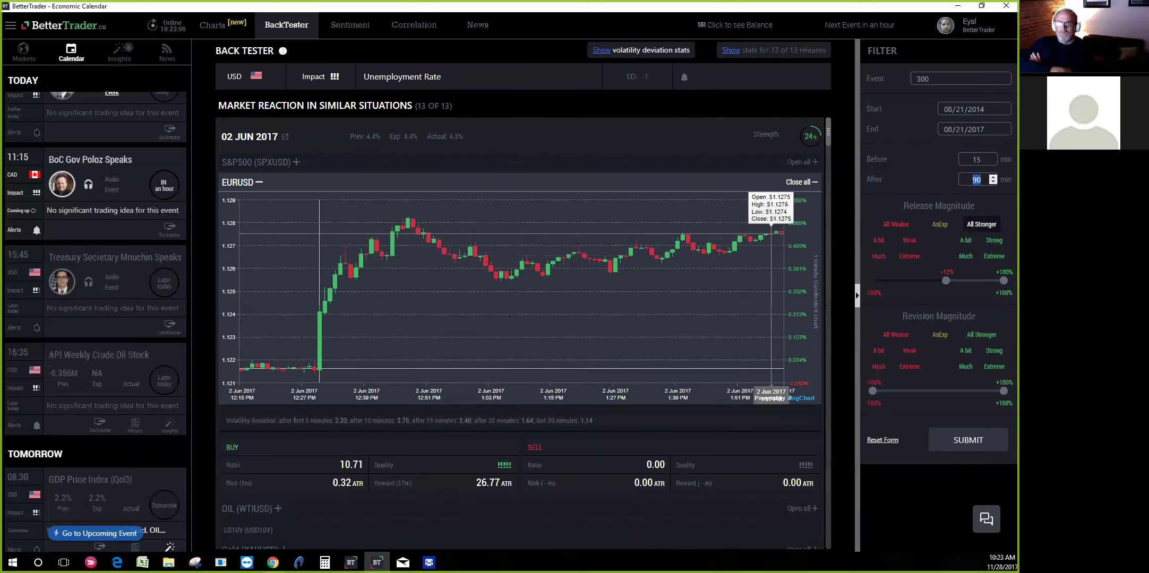
{"action": "type", "text": "120"}
{"action": "key", "text": "BackSpace"}
{"action": "key", "text": "BackSpace"}
{"action": "type", "text": "80"}
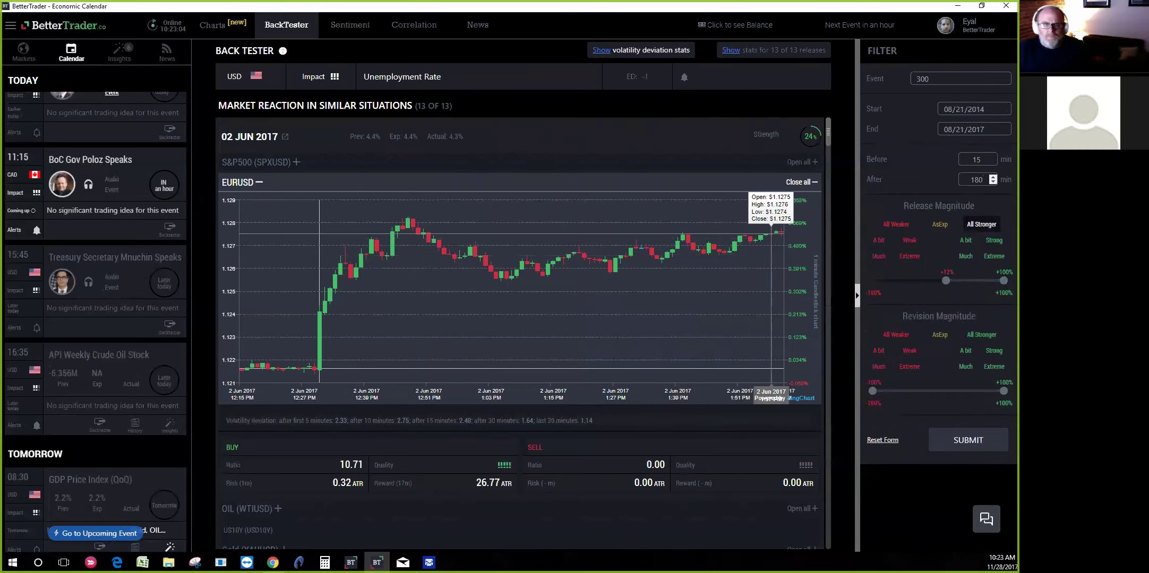
{"action": "left_click", "coordinate": [965, 446]}
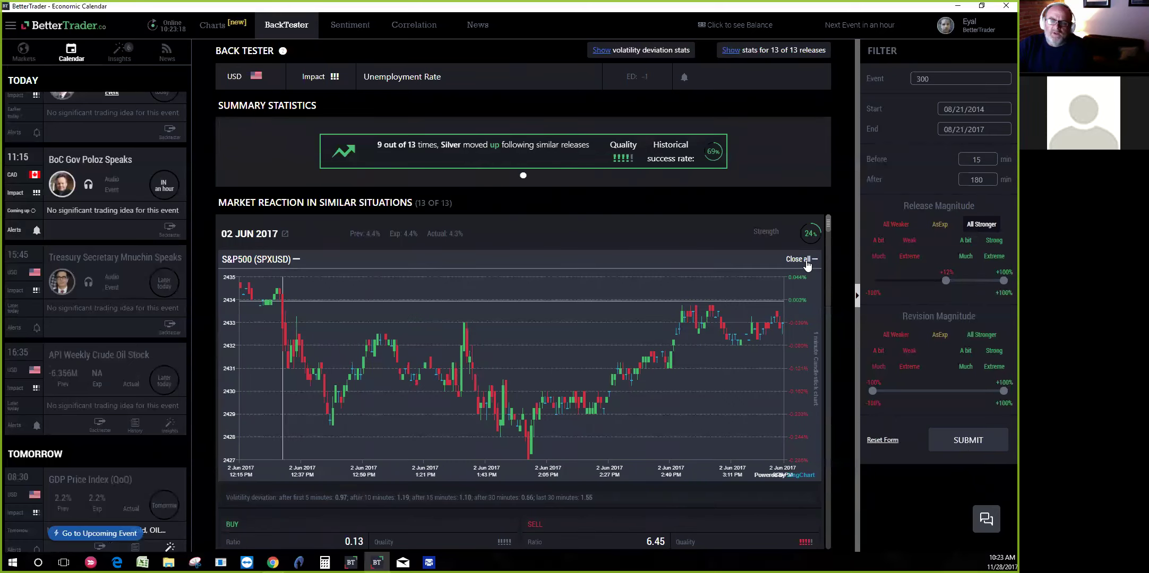
- Collapse the S&P500 (SPXUSD) reaction chart in the 02 JUN 2017 section
{"action": "left_click", "coordinate": [806, 262]}
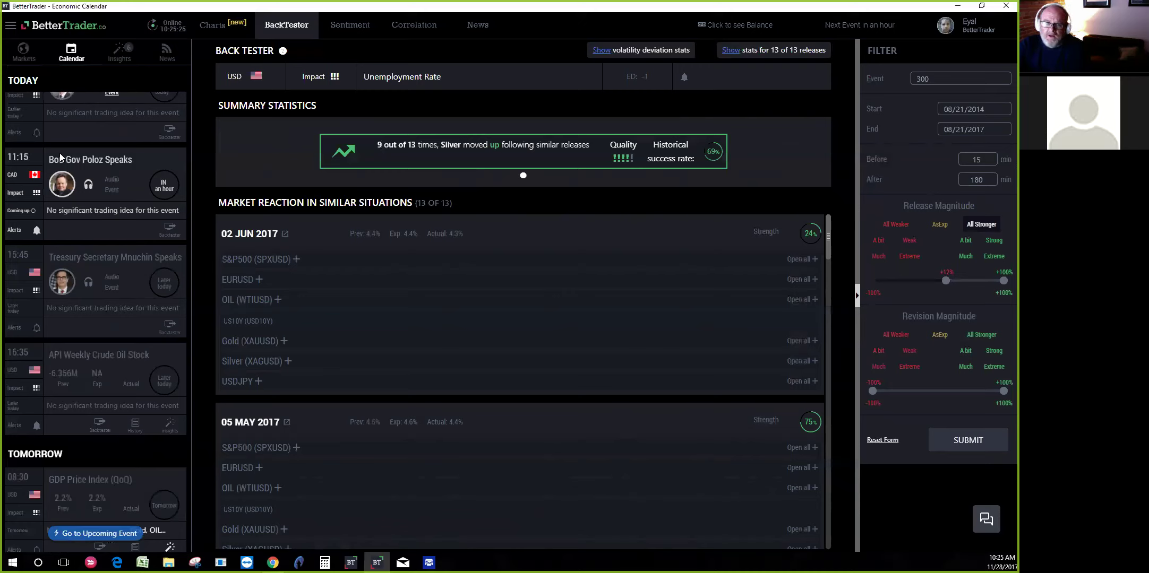
- Switch to Chrome and open BetterTrader's four-chart trading view
{"action": "key", "text": "alt+Tab"}
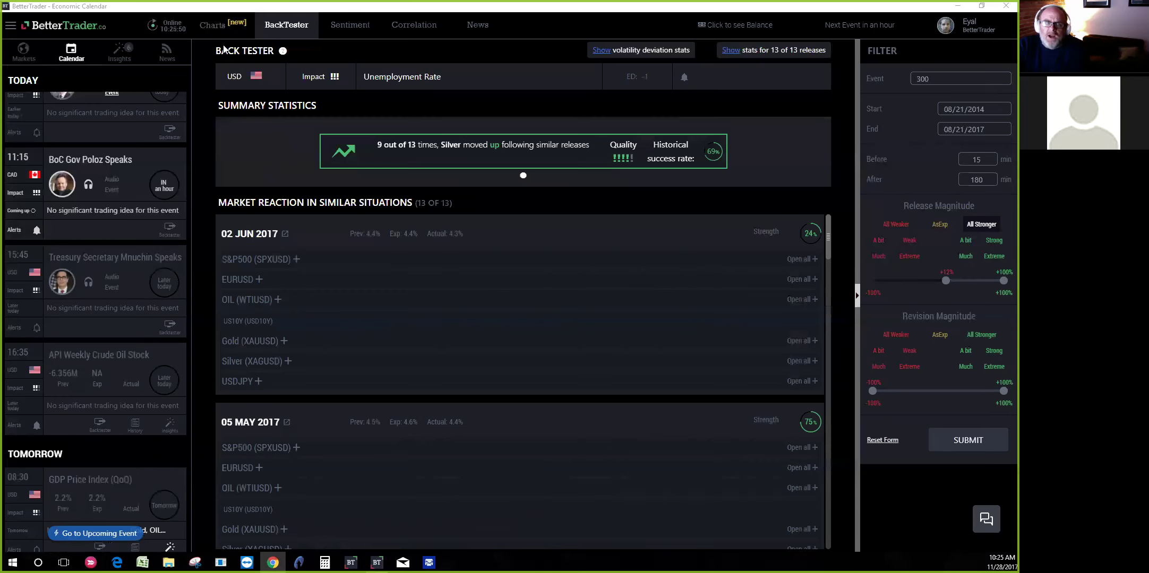
{"action": "left_click", "coordinate": [235, 31]}
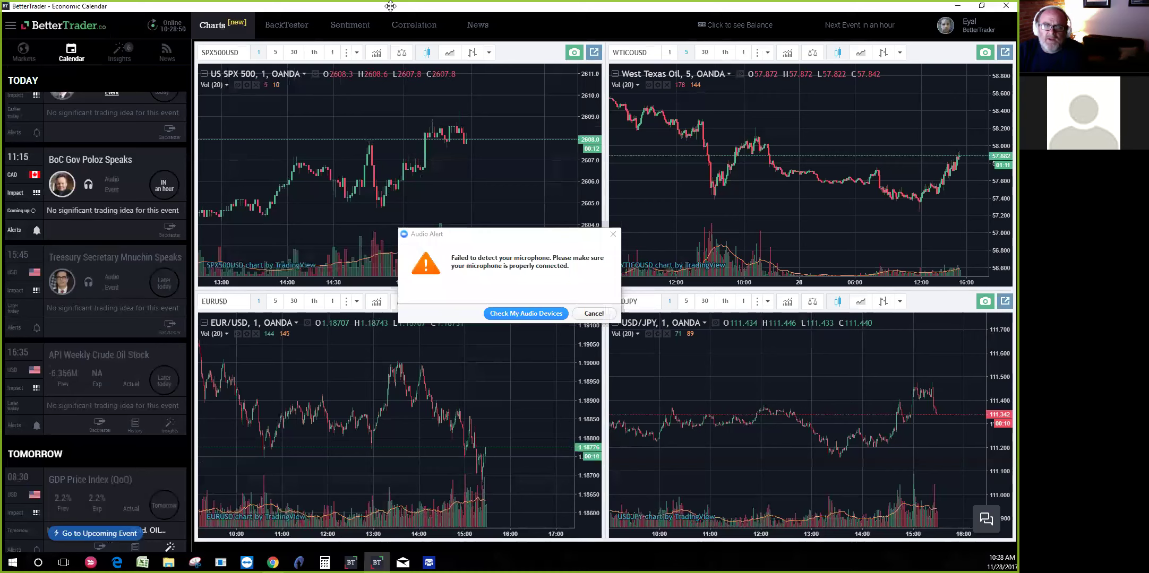
- Choose the MPOW headset in Zoom's audio device settings, then close them
{"action": "left_click", "coordinate": [529, 314]}
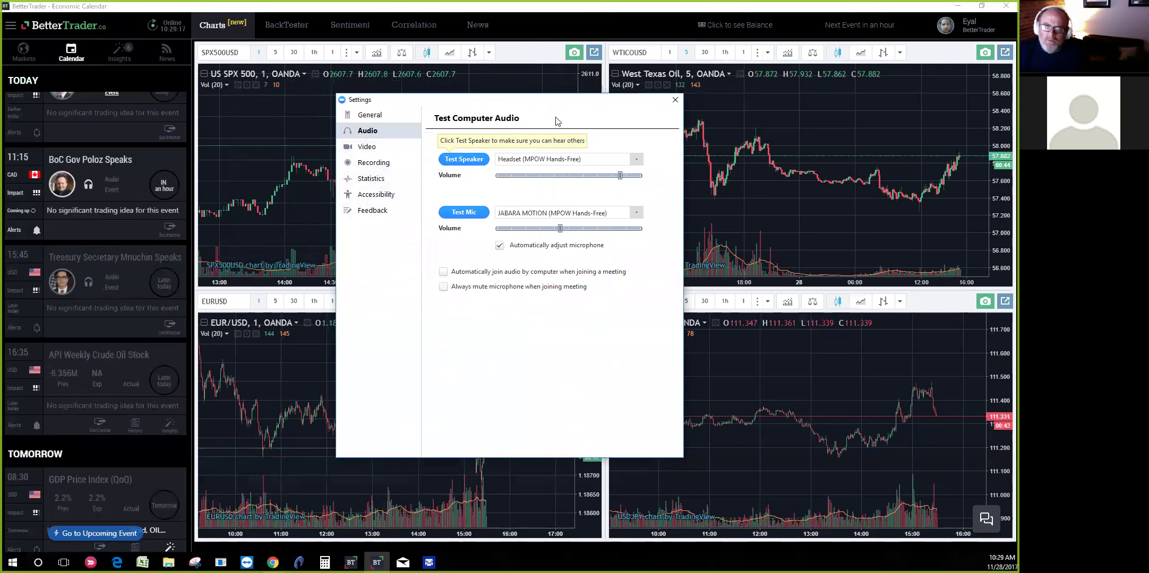
{"action": "key", "text": "Escape"}
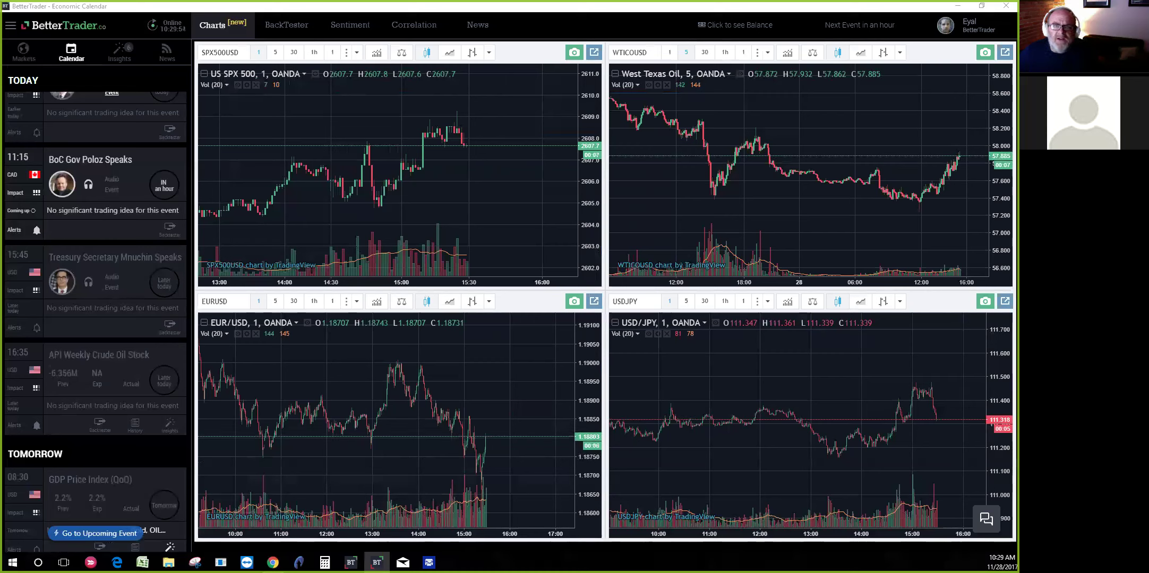
{"action": "scroll", "coordinate": [190, 423], "scroll_direction": "up", "scroll_amount": 5}
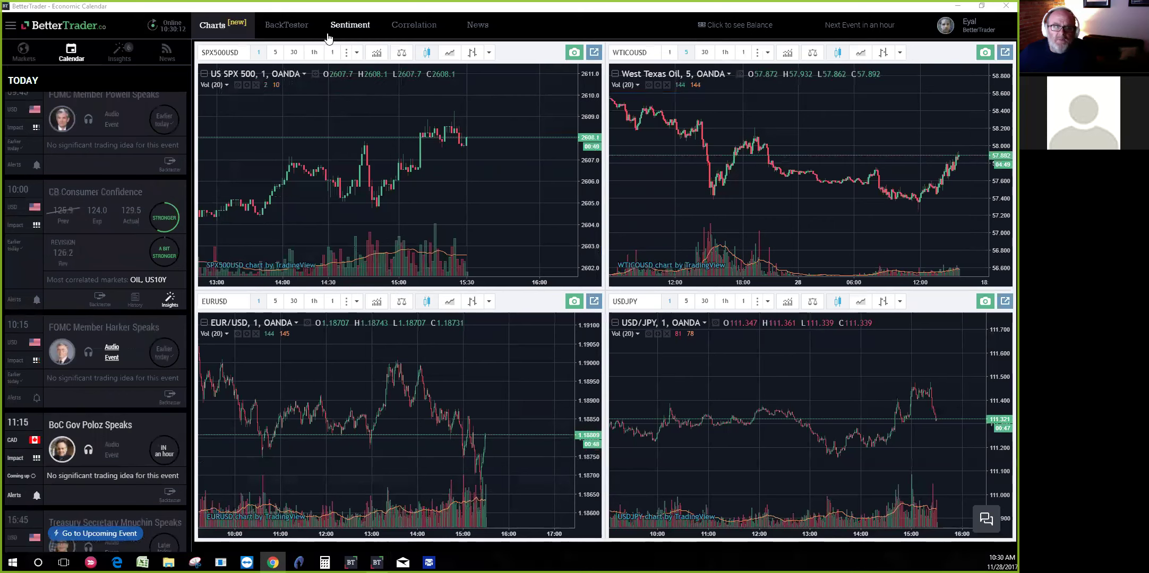
{"action": "scroll", "coordinate": [121, 328], "scroll_direction": "down", "scroll_amount": 1}
{"action": "scroll", "coordinate": [121, 328], "scroll_direction": "down", "scroll_amount": 2}
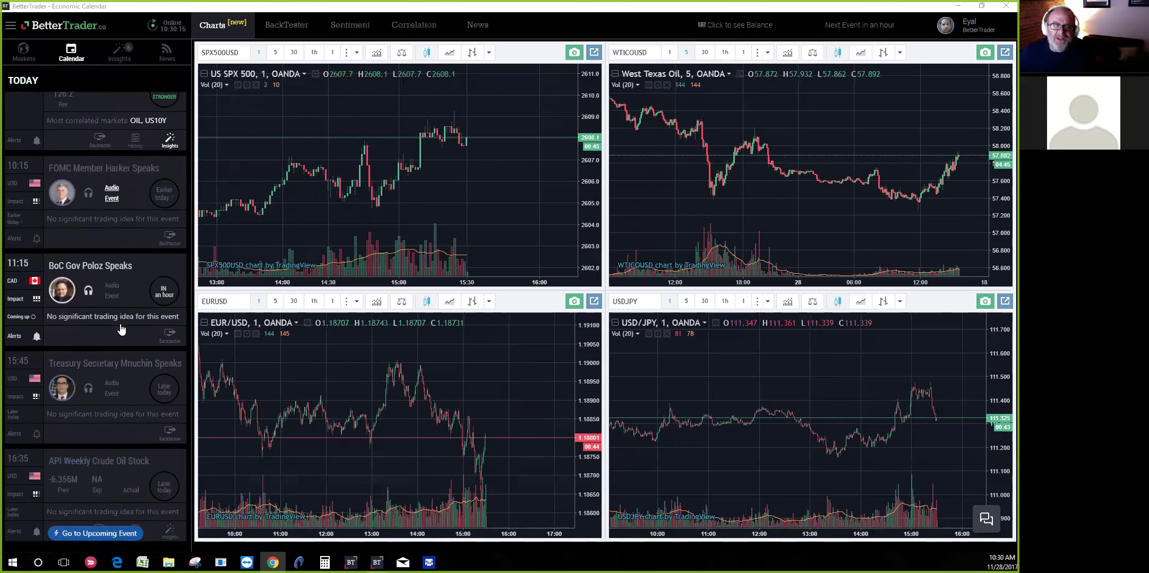
{"action": "scroll", "coordinate": [132, 340], "scroll_direction": "down", "scroll_amount": 1}
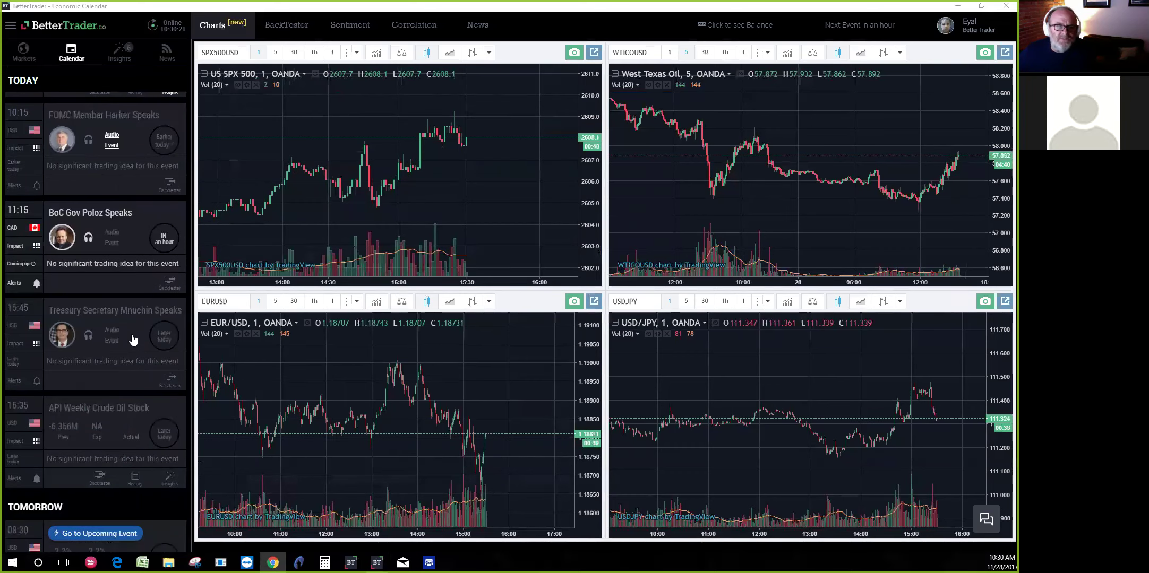
{"action": "scroll", "coordinate": [132, 339], "scroll_direction": "up", "scroll_amount": 1}
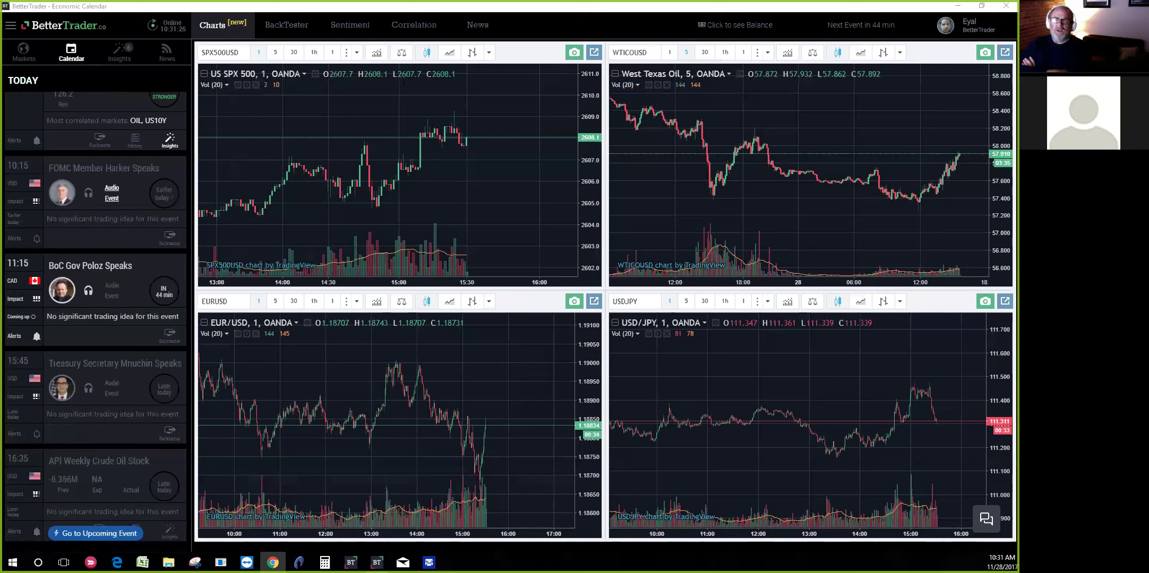
- Open and close the chart indicators list in the trading window
{"action": "left_click", "coordinate": [378, 59]}
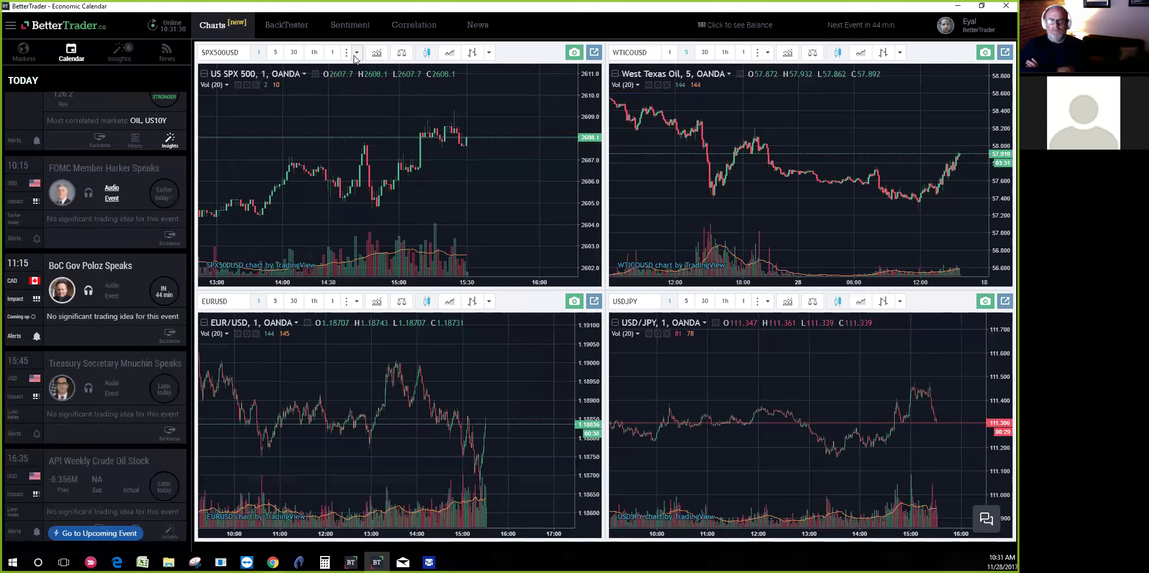
{"action": "left_click", "coordinate": [356, 55]}
{"action": "left_click", "coordinate": [377, 53]}
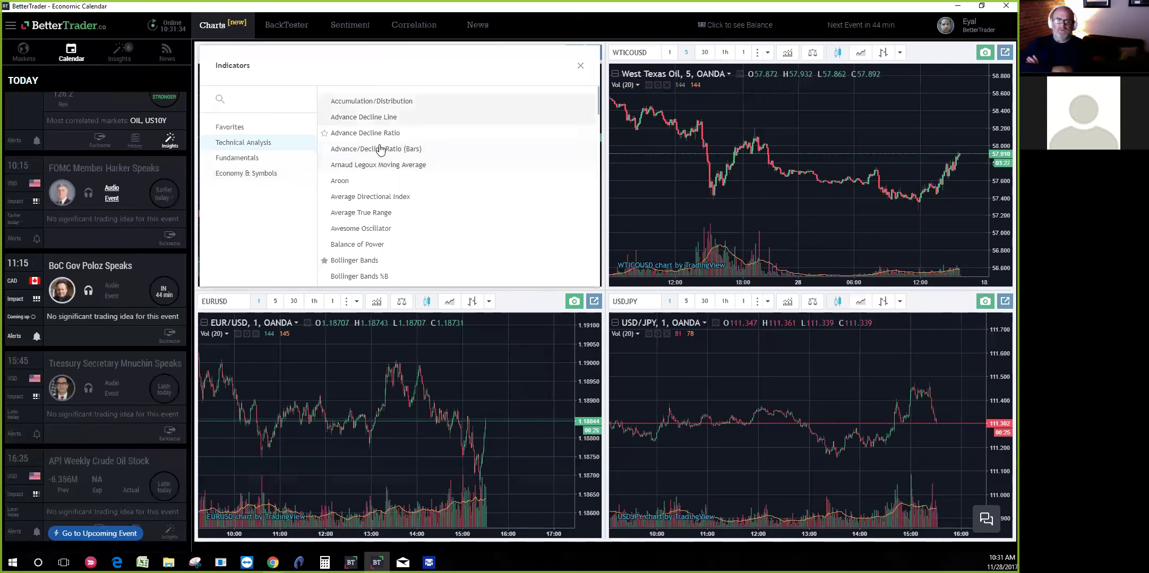
{"action": "left_click", "coordinate": [580, 66]}
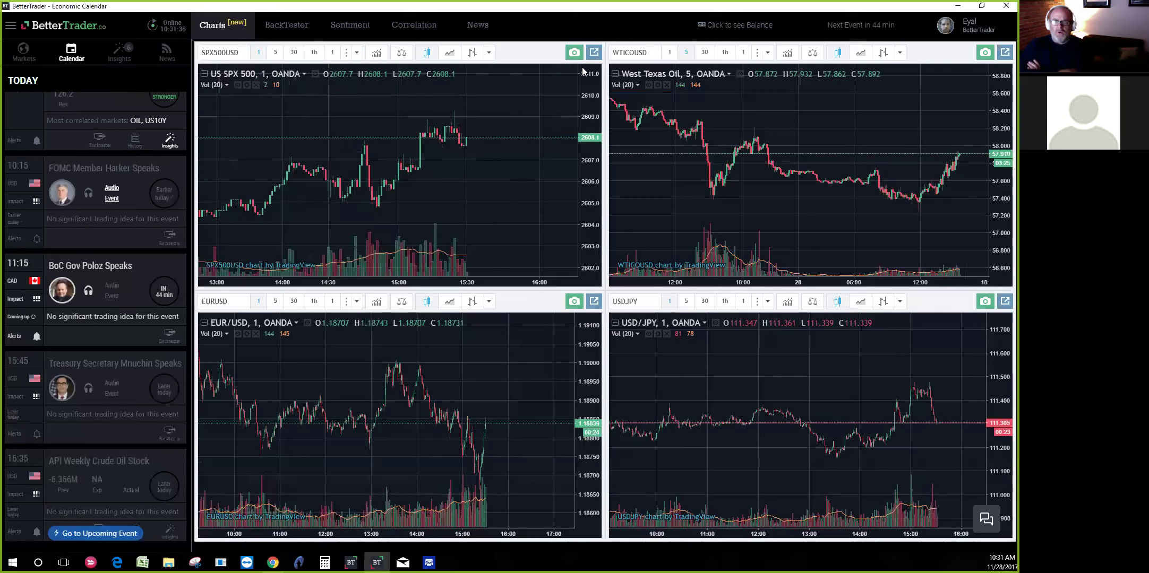
{"action": "left_click", "coordinate": [382, 55]}
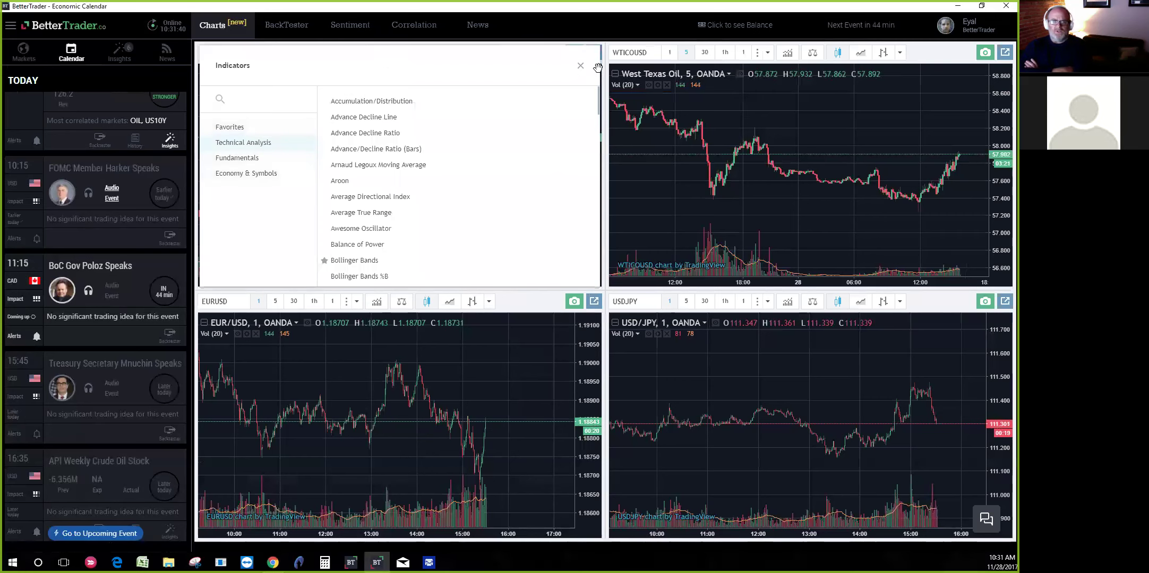
{"action": "left_click", "coordinate": [580, 66]}
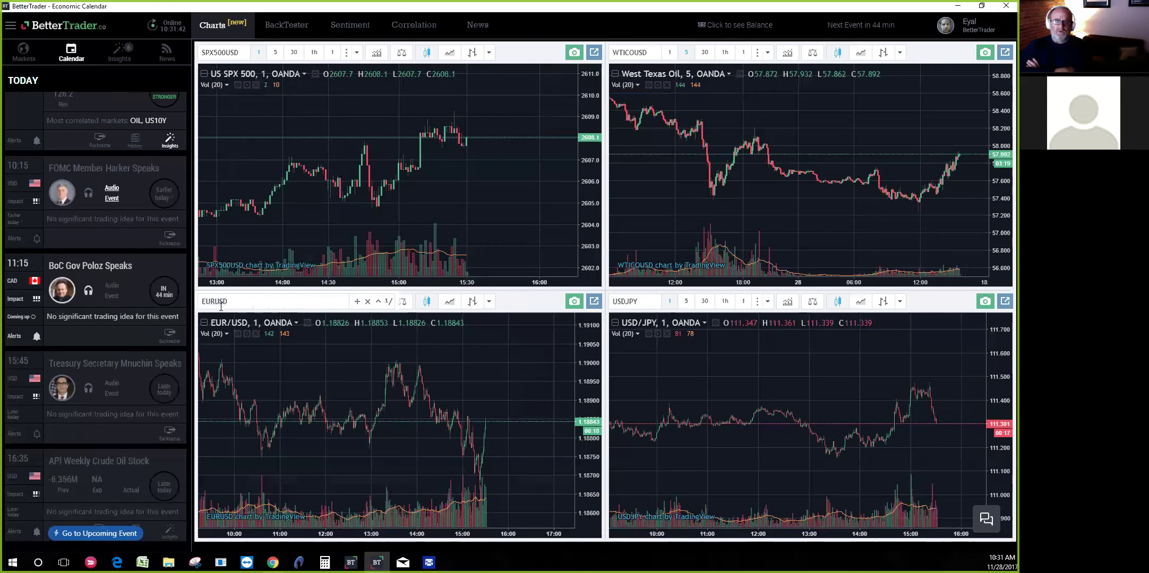
- Change the lower-left chart's symbol to NATGAS and rescale it onto recent hours
{"action": "type", "text": "NAT"}
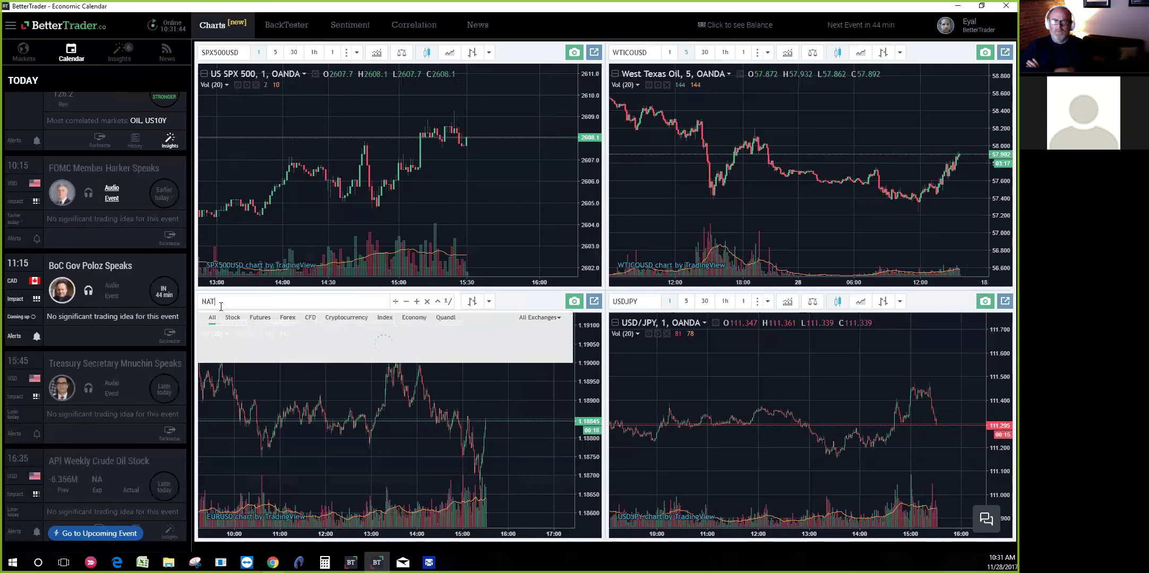
{"action": "type", "text": "G"}
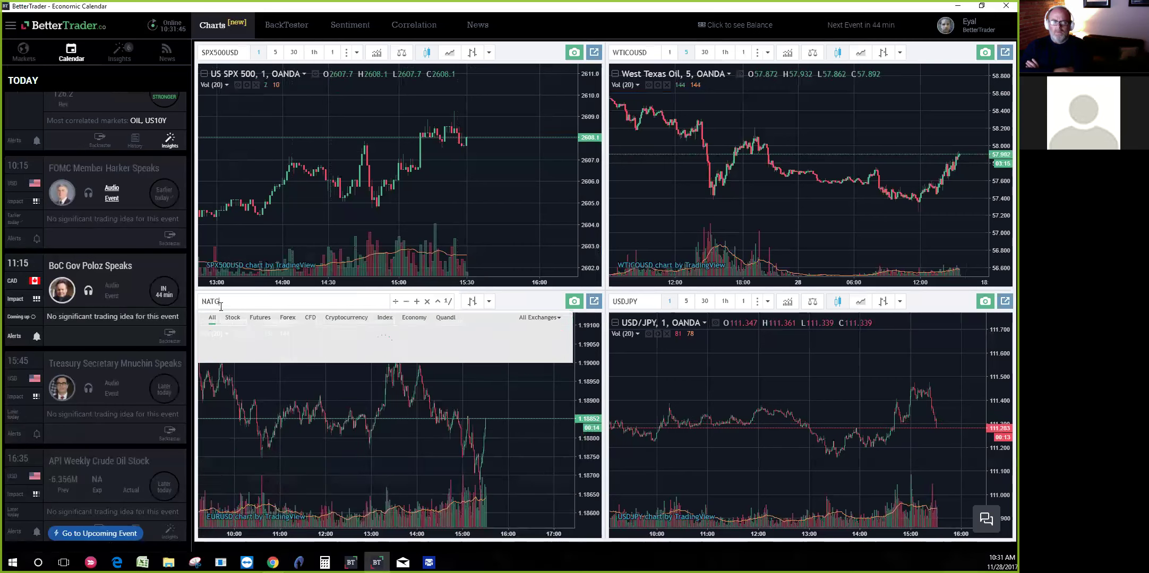
{"action": "type", "text": "ASUSD"}
{"action": "key", "text": "Return"}
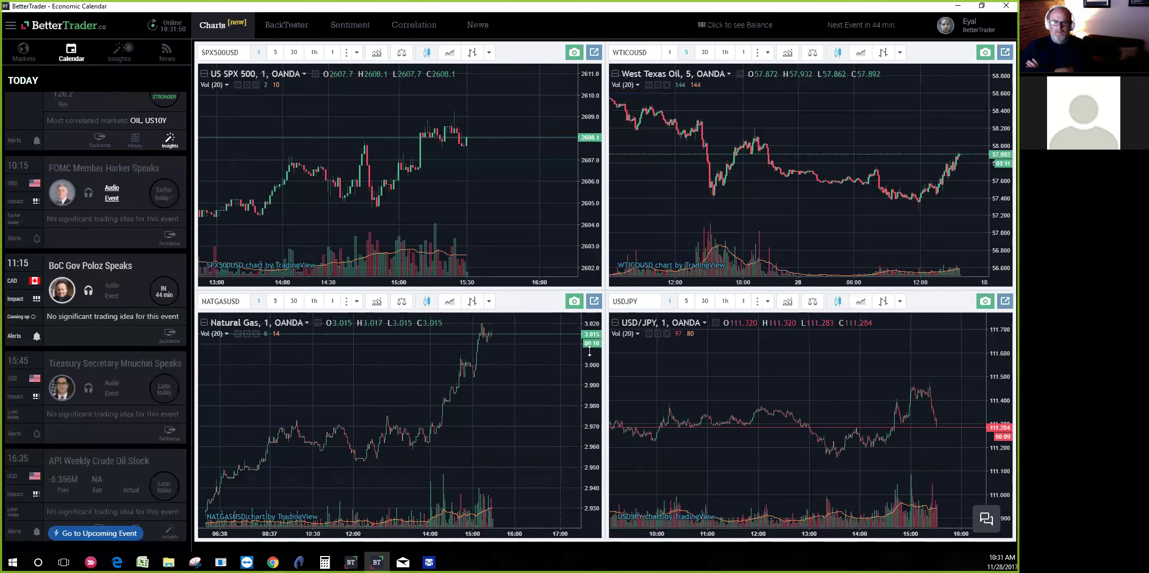
{"action": "left_click_drag", "start_coordinate": [593, 433], "coordinate": [593, 451]}
{"action": "scroll", "coordinate": [521, 454], "scroll_direction": "up", "scroll_amount": 3}
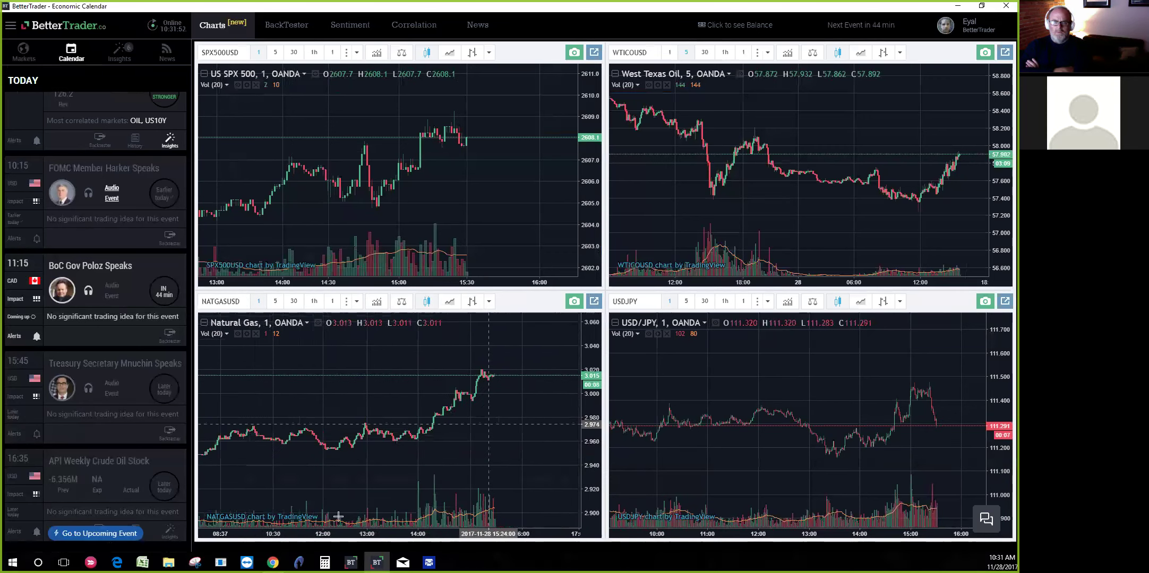